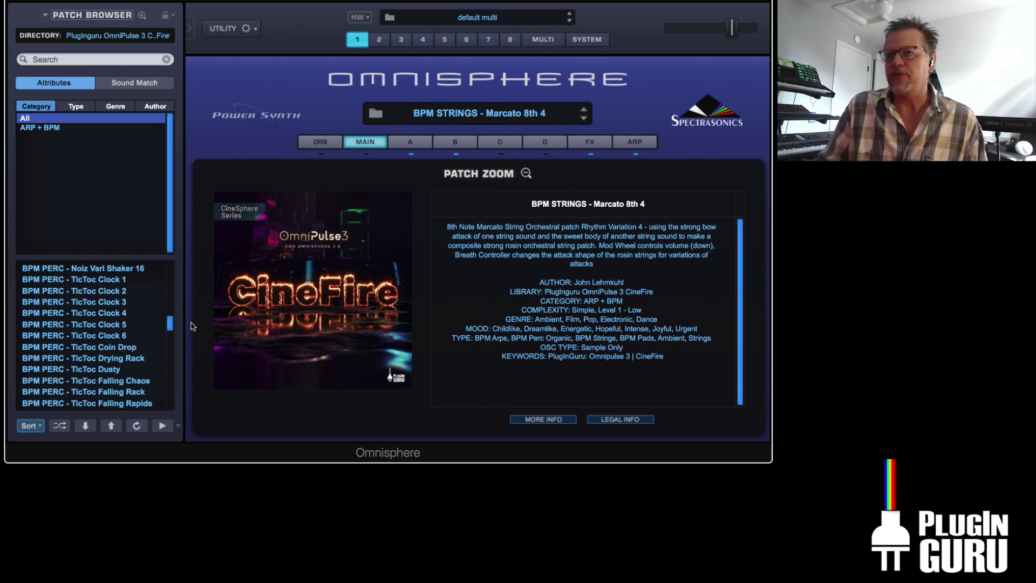
Step: View the patch's arpeggiator settings, check Omnisphere's version information screen, and return to the arpeggiator
left_click(637, 144)
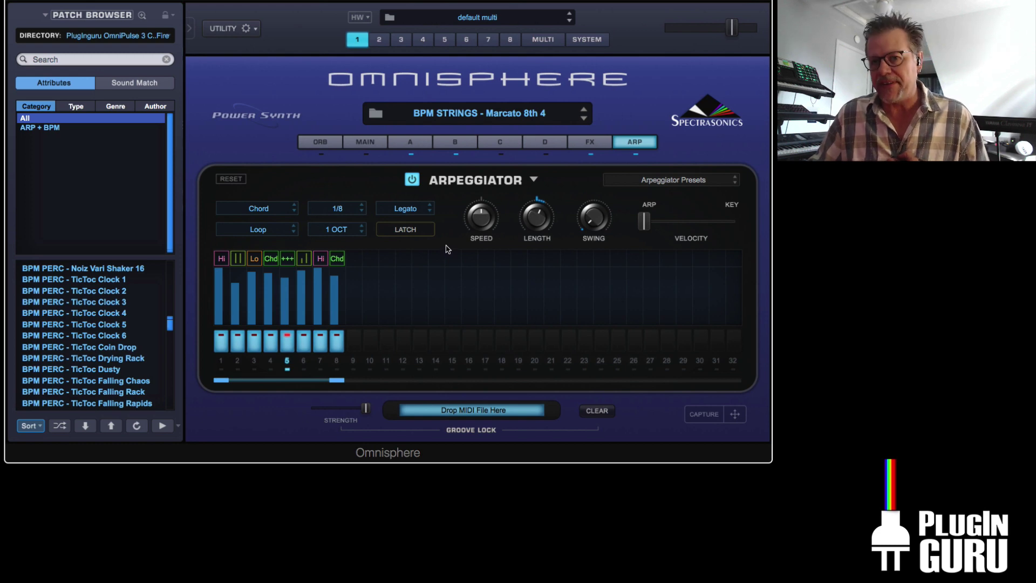
left_click(669, 101)
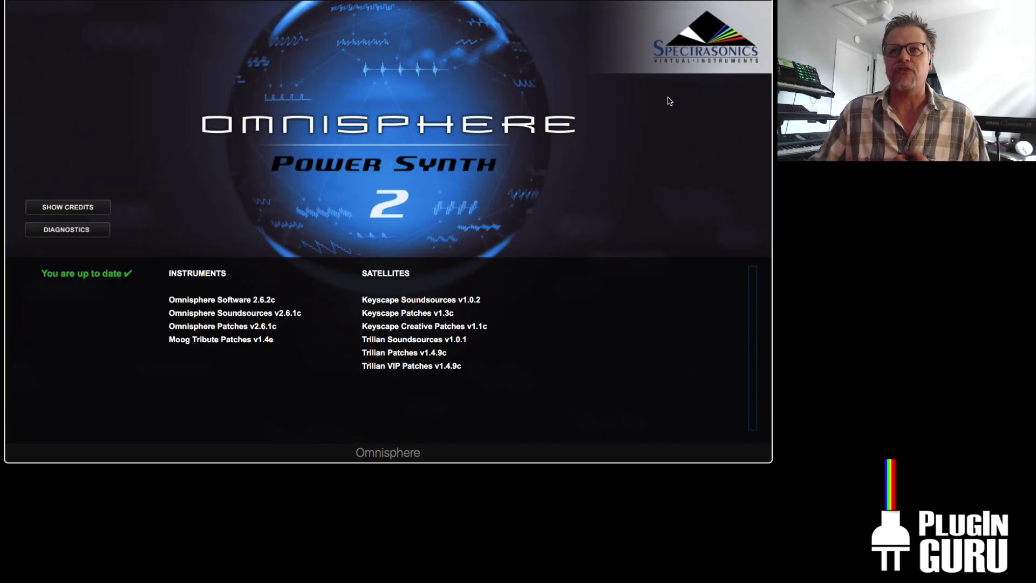
left_click(485, 173)
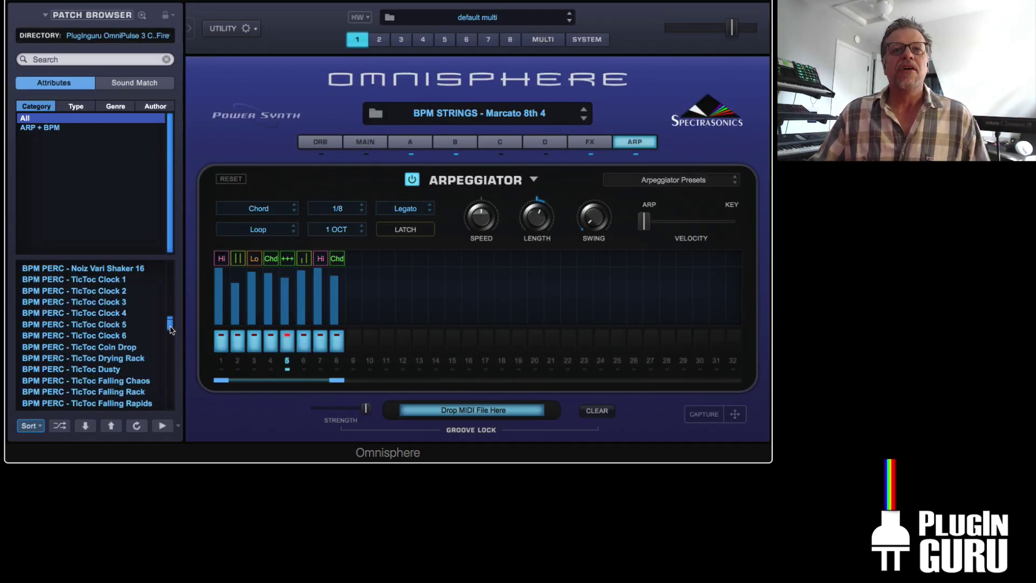
Step: Load the BPM STRINGS - Marcato 8th 4 patch from the patch browser
left_click_drag(170, 329, 170, 383)
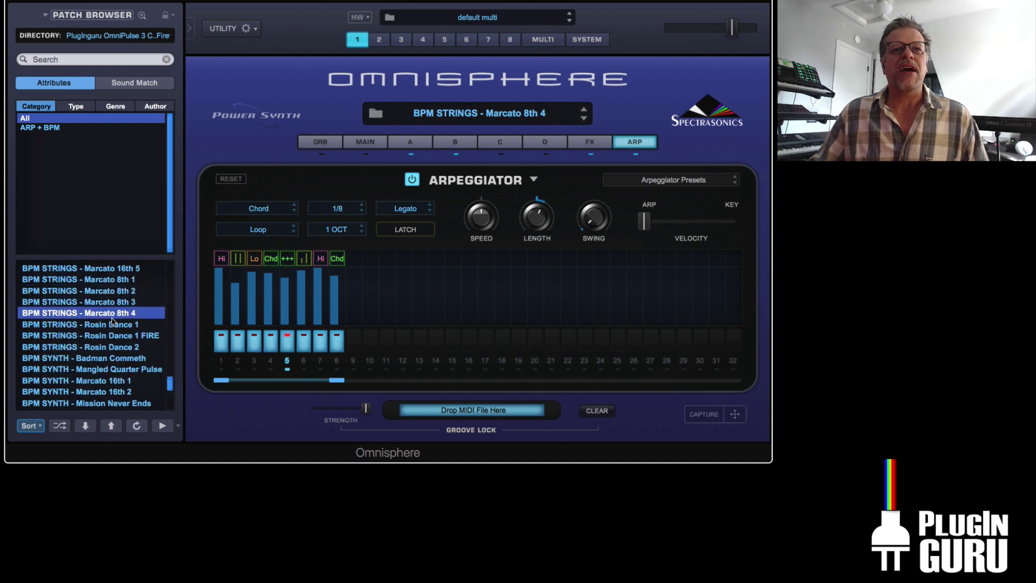
left_click(101, 316)
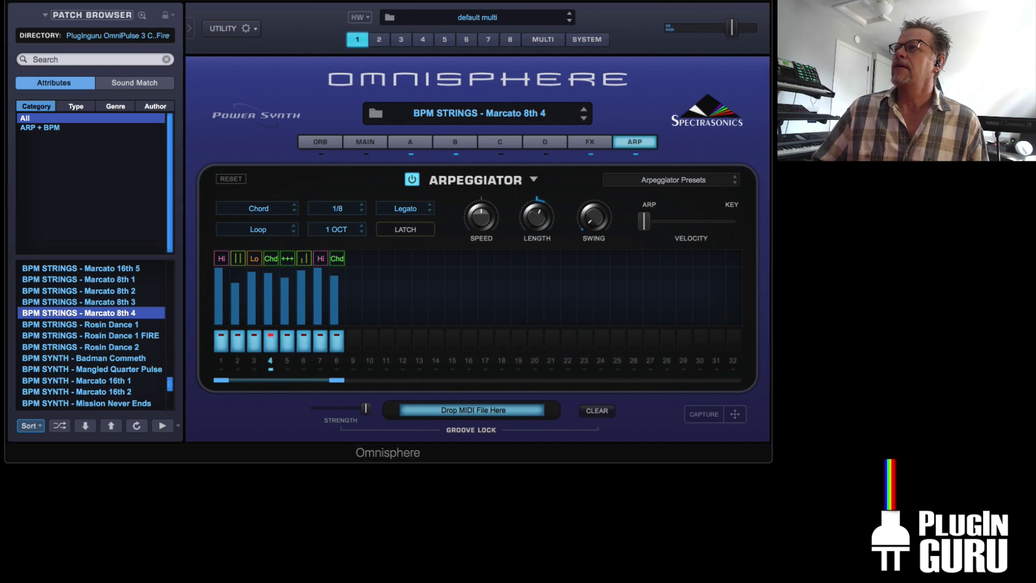
left_click(570, 74)
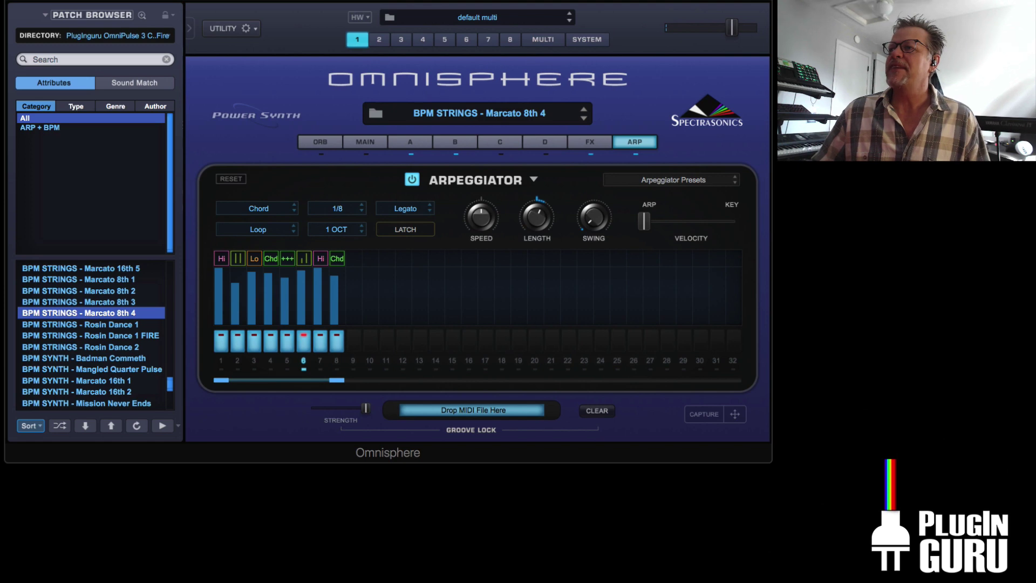
Step: Adjust the Amp EG hold to about 155 ms in Kontakt's SuperMacho Drumz kit and close the instrument window
left_click_drag(803, 61, 668, 66)
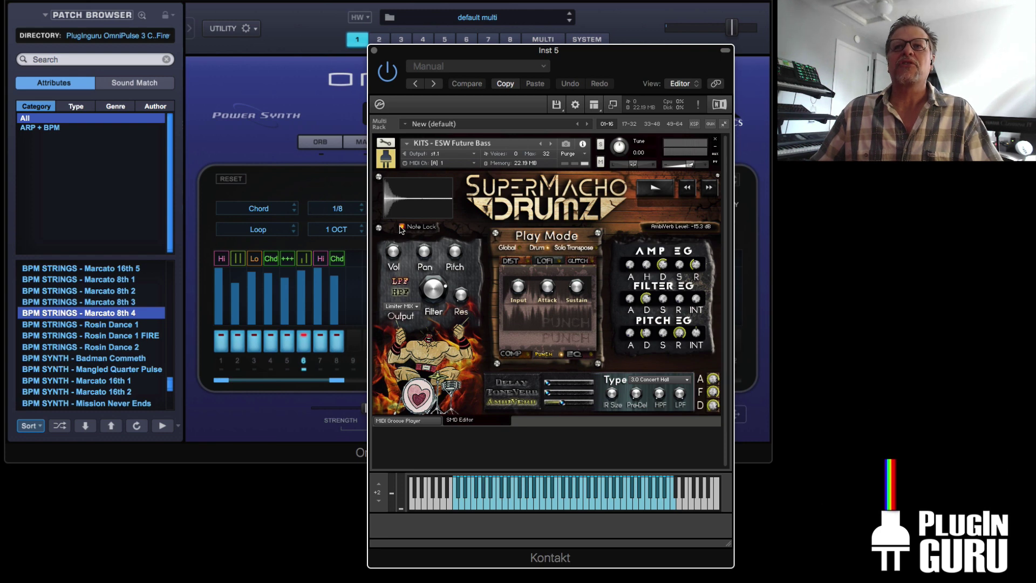
left_click_drag(668, 268, 641, 257)
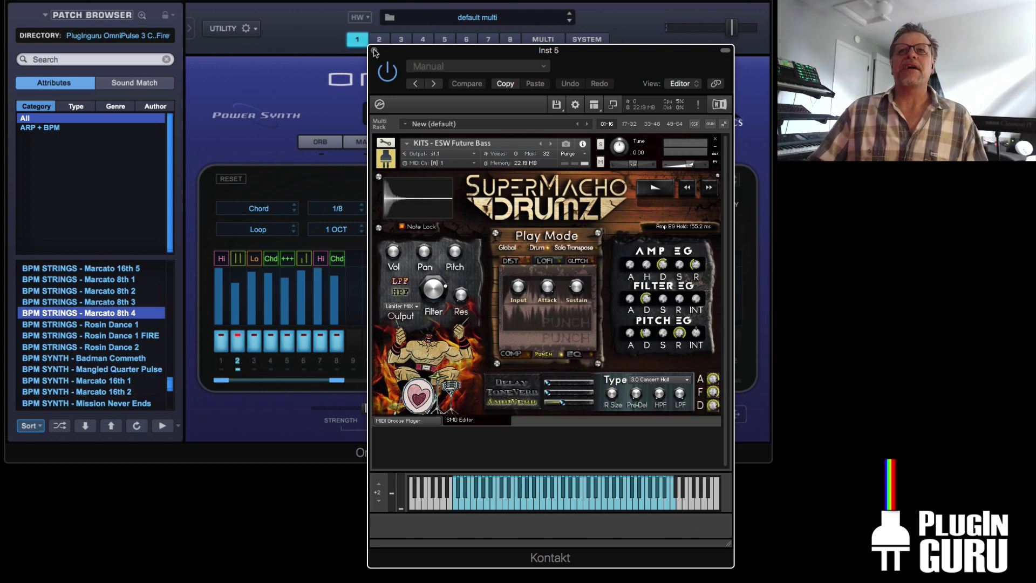
left_click(375, 51)
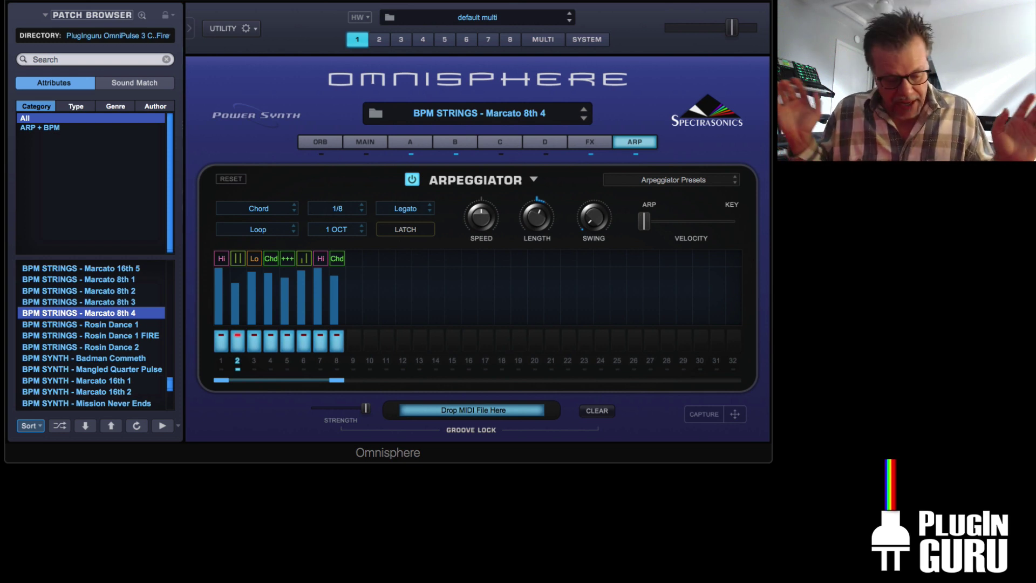
Step: Switch to the web browser and look over the PlugInGuru.com home page with the OmniPulse 3 CineFire offer
key("super+Tab")
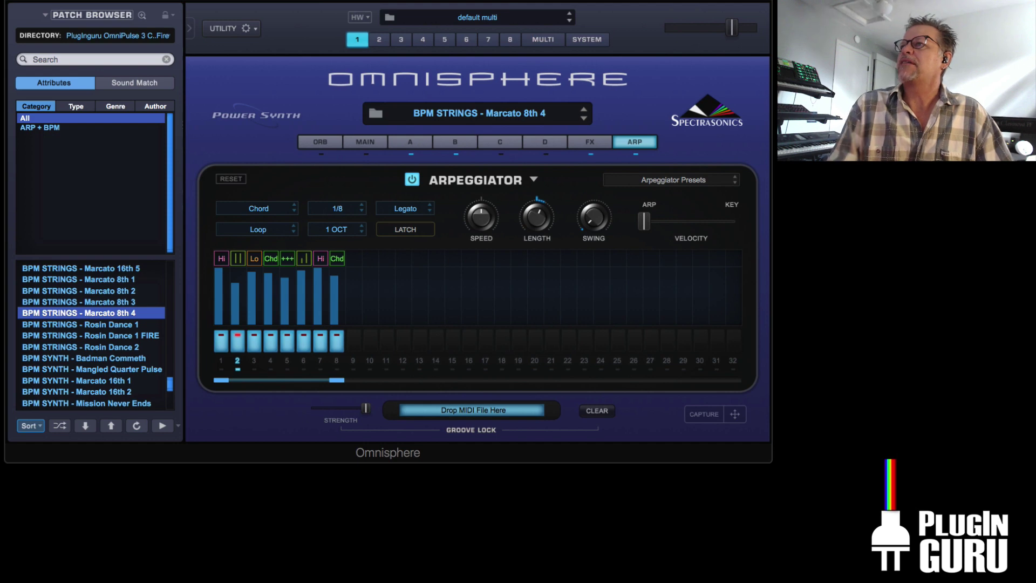
key("super+Tab")
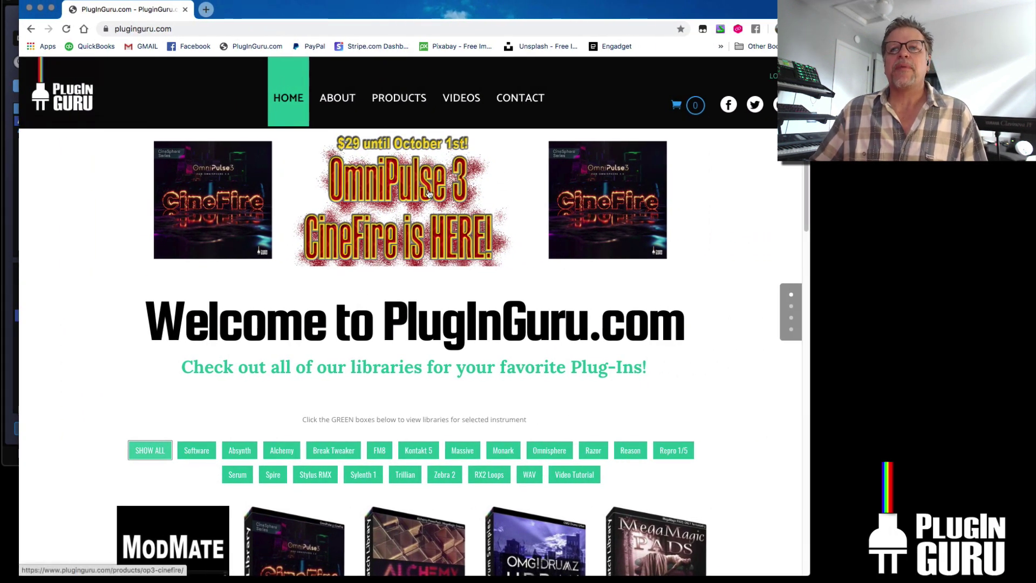
scroll(429, 193, "down", 3)
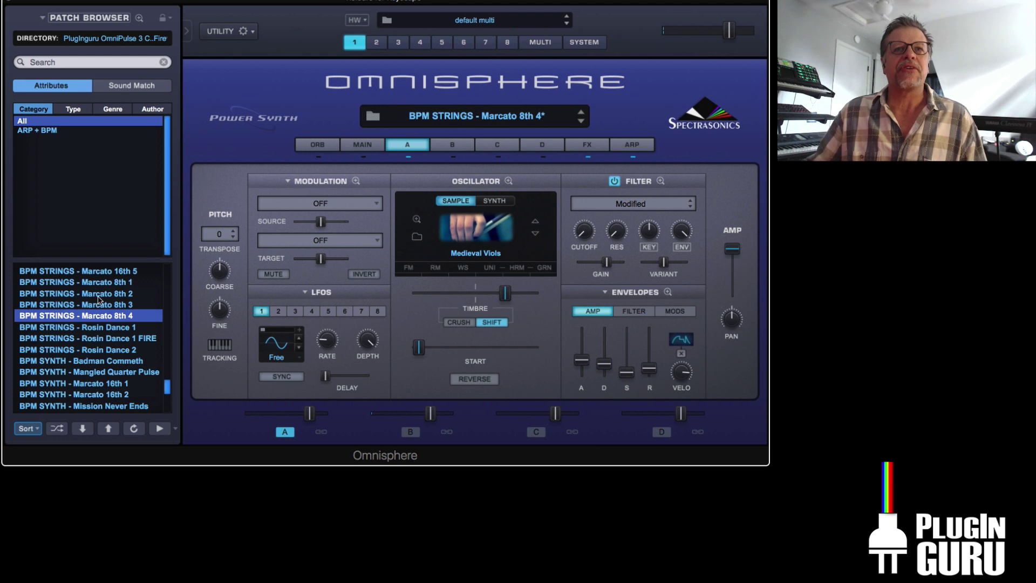
Step: Look over the BPM STRINGS patches and audition layer A's Medieval Viols against layer B's Atmosphere Strings
scroll(85, 333, "up", 5)
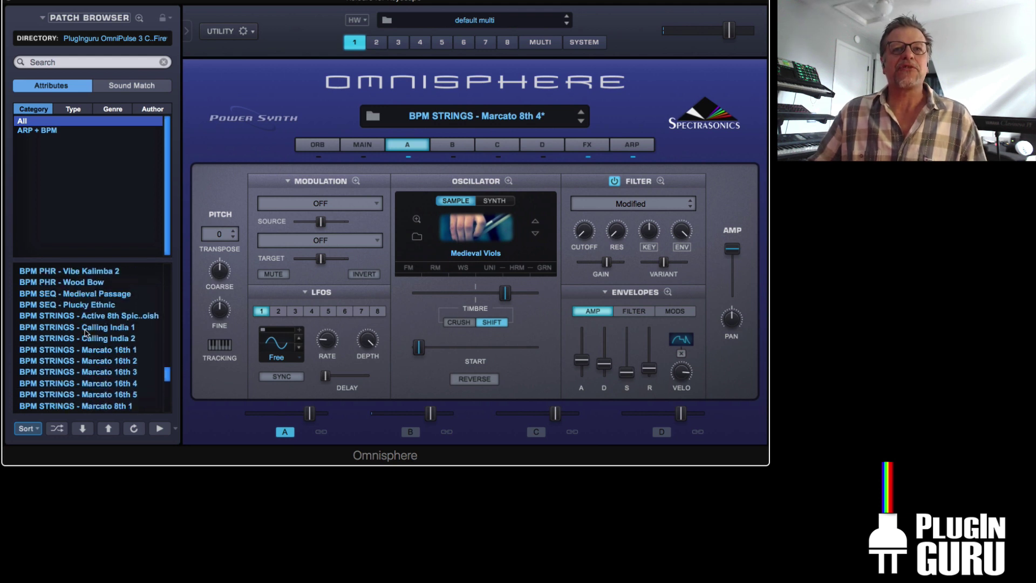
scroll(85, 332, "down", 5)
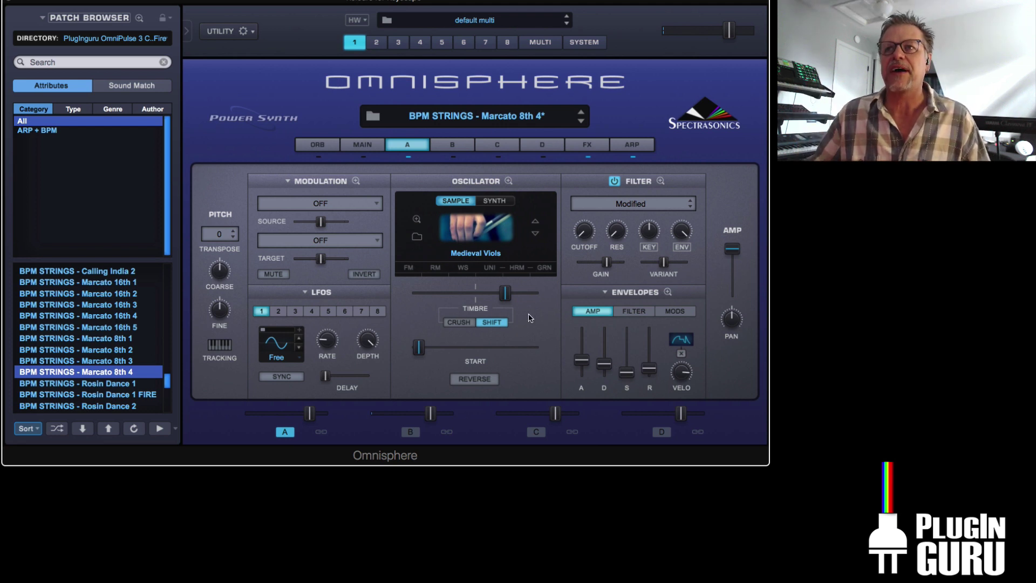
left_click(453, 160)
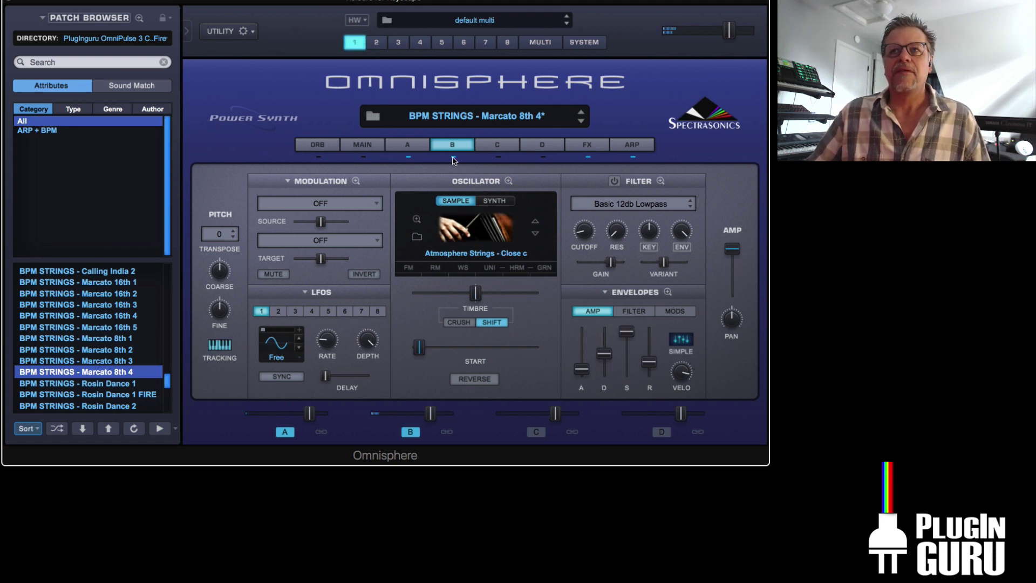
left_click(406, 147)
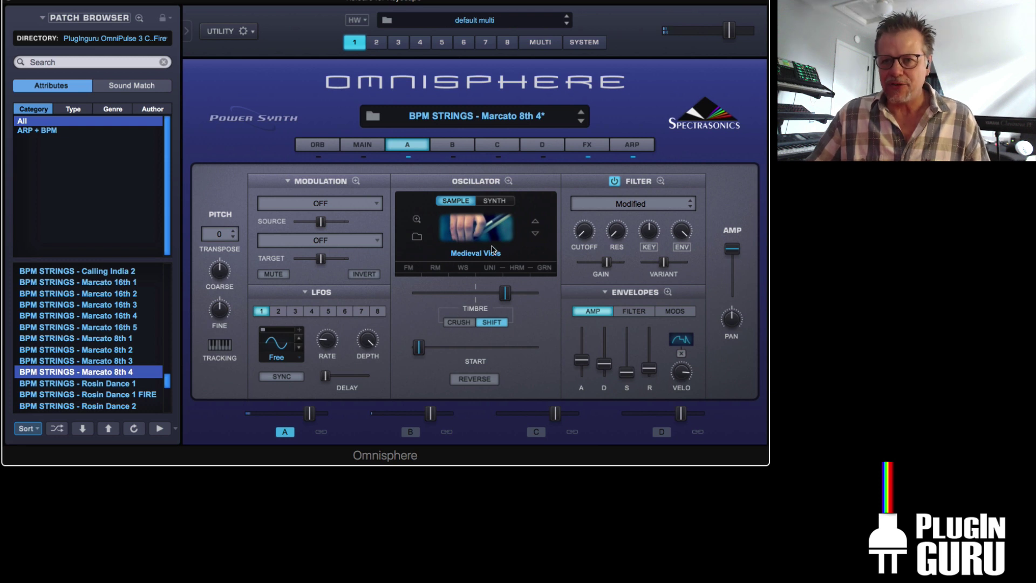
left_click(453, 159)
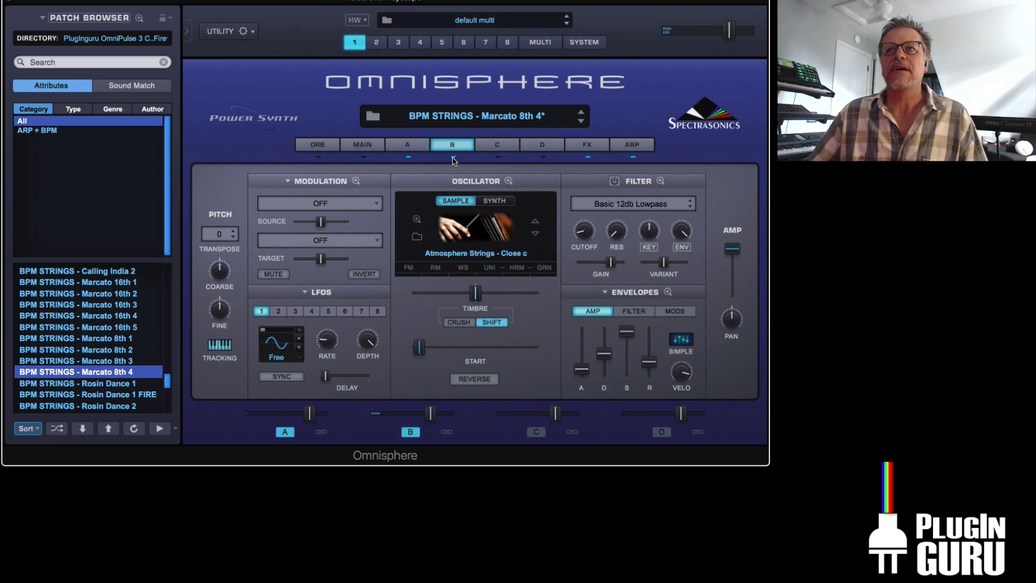
left_click(424, 157)
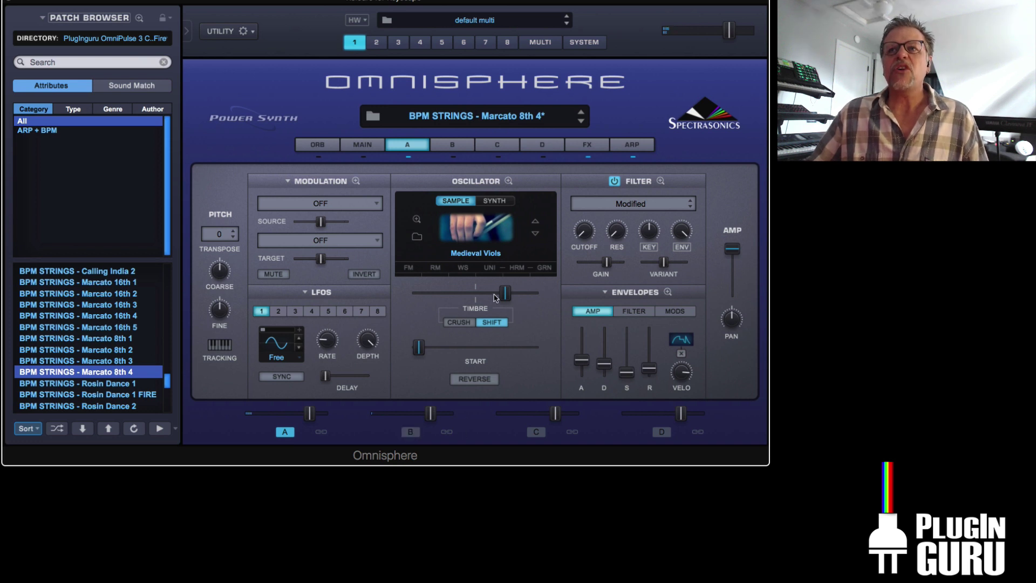
Step: Lower layer A's timbre shift below centre, shorten its amp envelope decay slightly, and turn on layer B
left_click_drag(509, 294, 440, 301)
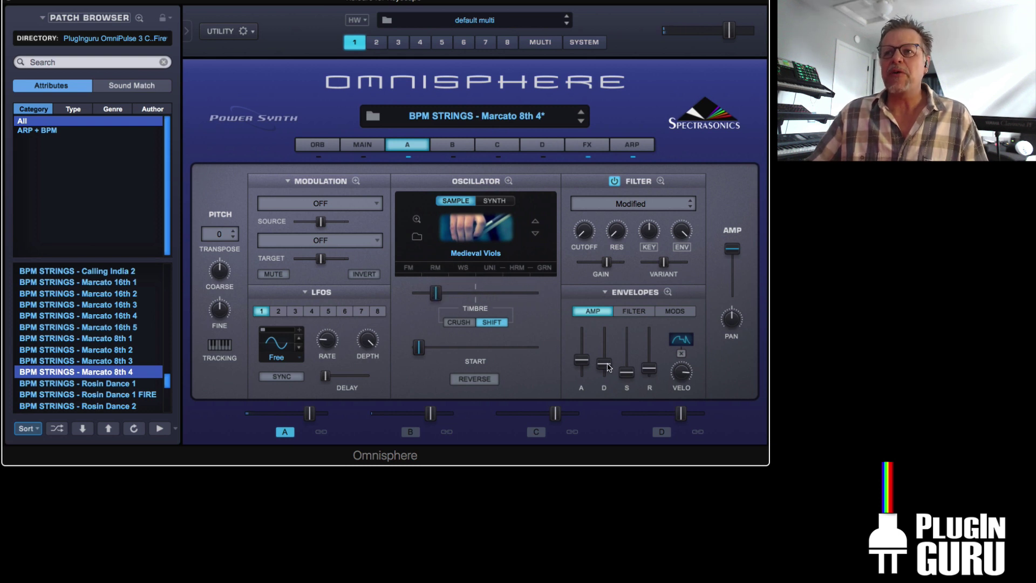
left_click_drag(608, 367, 607, 372)
left_click(410, 431)
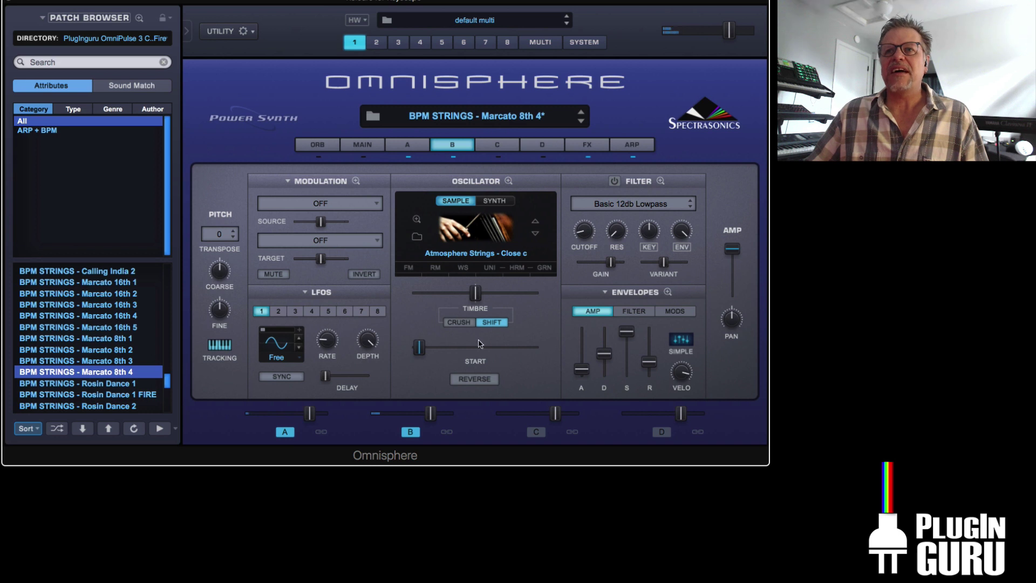
Step: Try a coarse detune of about -49 cents on layer B and lower layer A's coarse pitch
left_click_drag(223, 280, 222, 274)
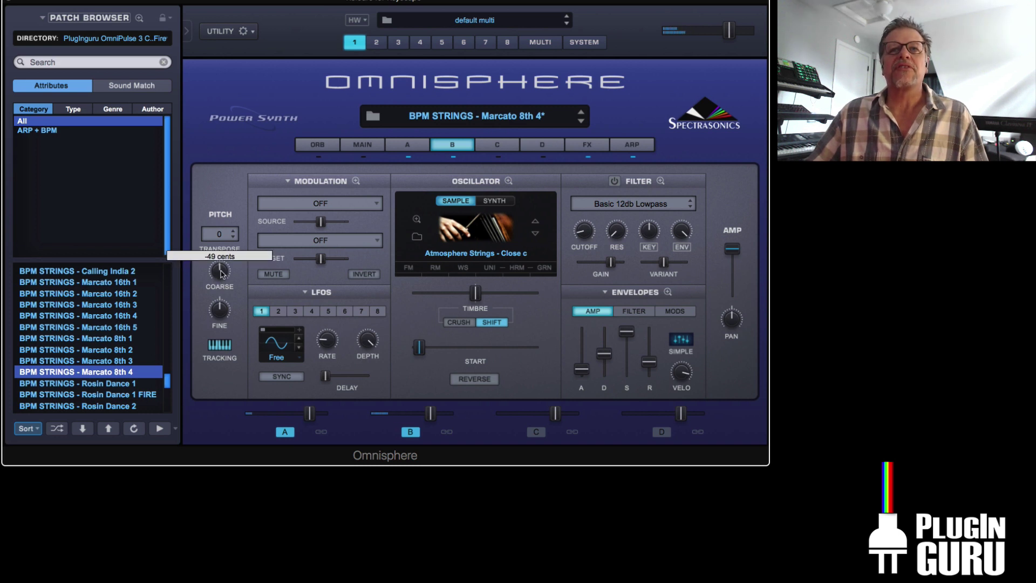
left_click(407, 145)
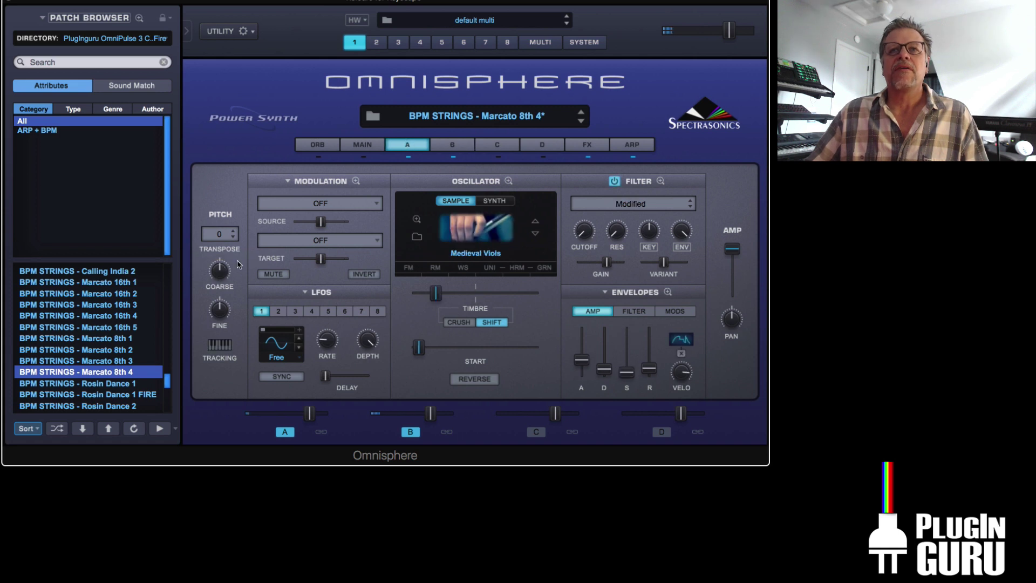
left_click_drag(223, 273, 229, 286)
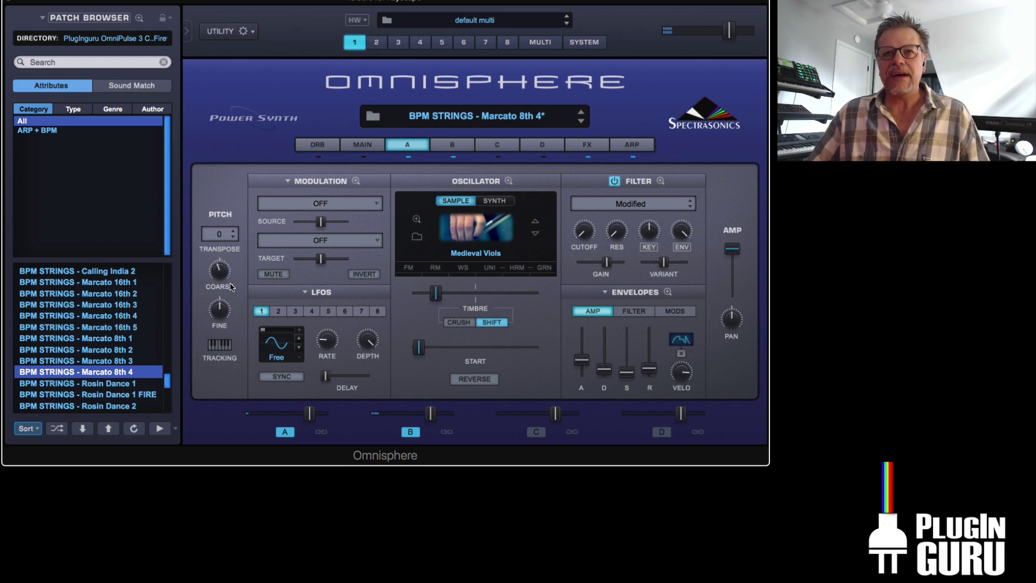
Step: Raise layer A's timbre shift well above centre, check it against layer B, and increase layer A's mix level
left_click_drag(436, 296, 510, 304)
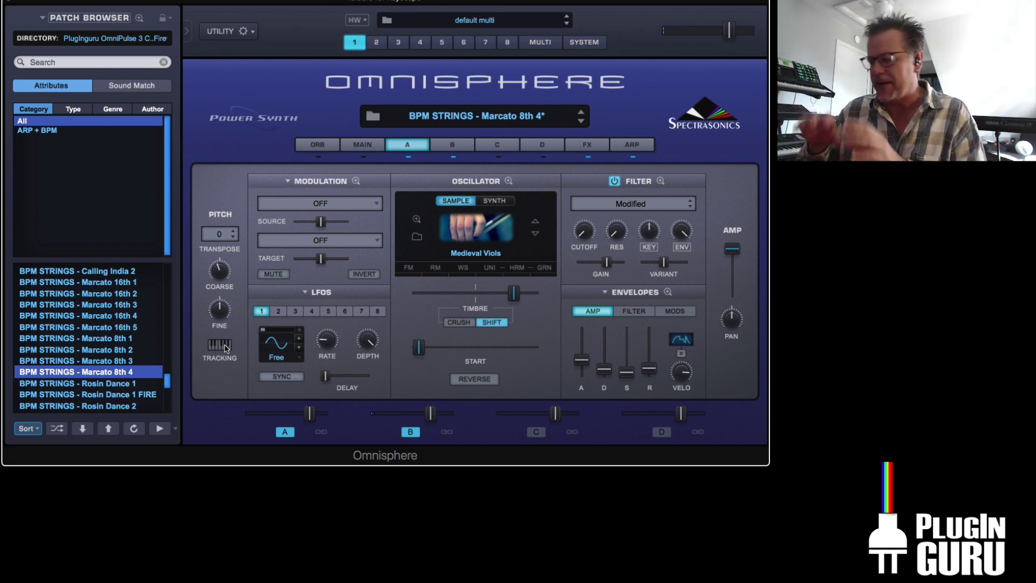
left_click(452, 148)
left_click(408, 146)
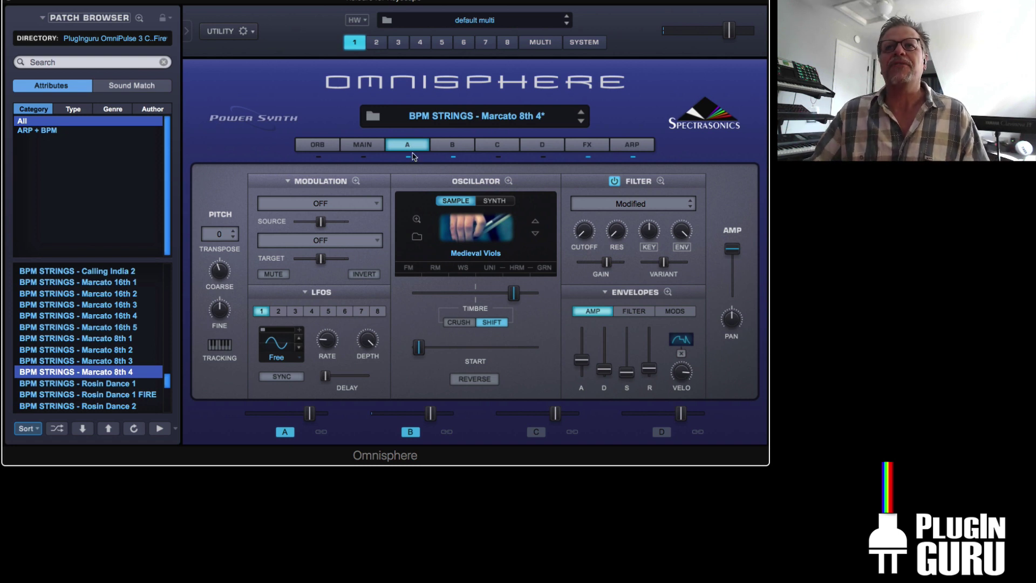
left_click(411, 156)
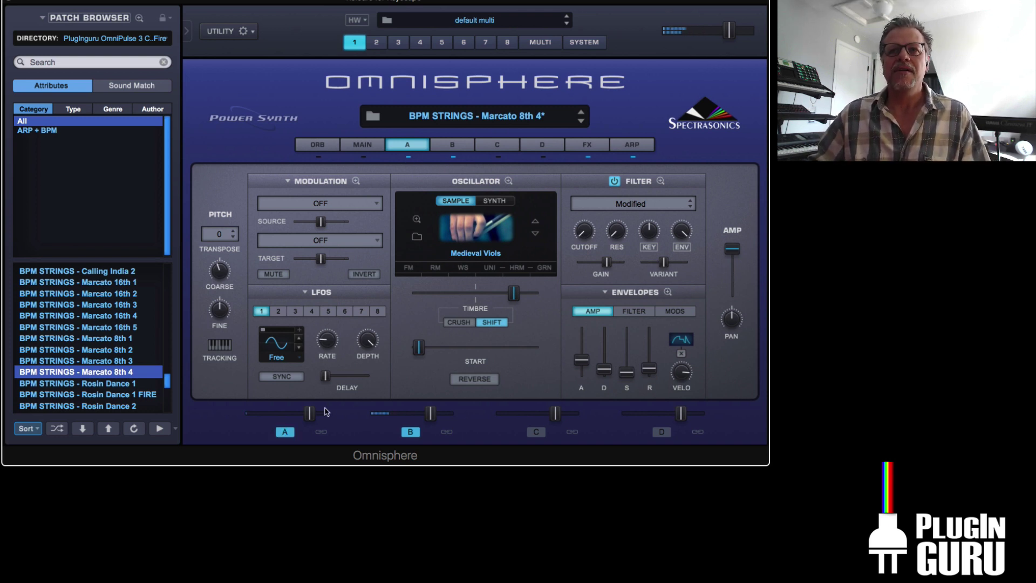
left_click_drag(316, 414, 330, 417)
Step: Bring layer A's coarse pitch back towards centre and reduce its timbre shift slightly
left_click_drag(225, 271, 227, 267)
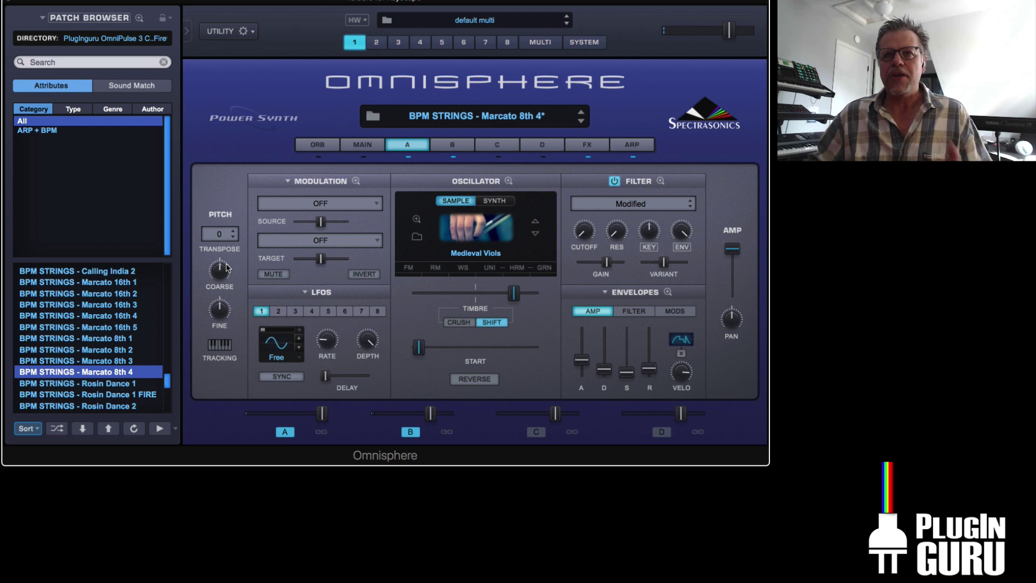
mouse_move(514, 293)
left_mouse_down()
mouse_move(483, 293)
mouse_move(529, 292)
mouse_move(506, 296)
left_mouse_up()
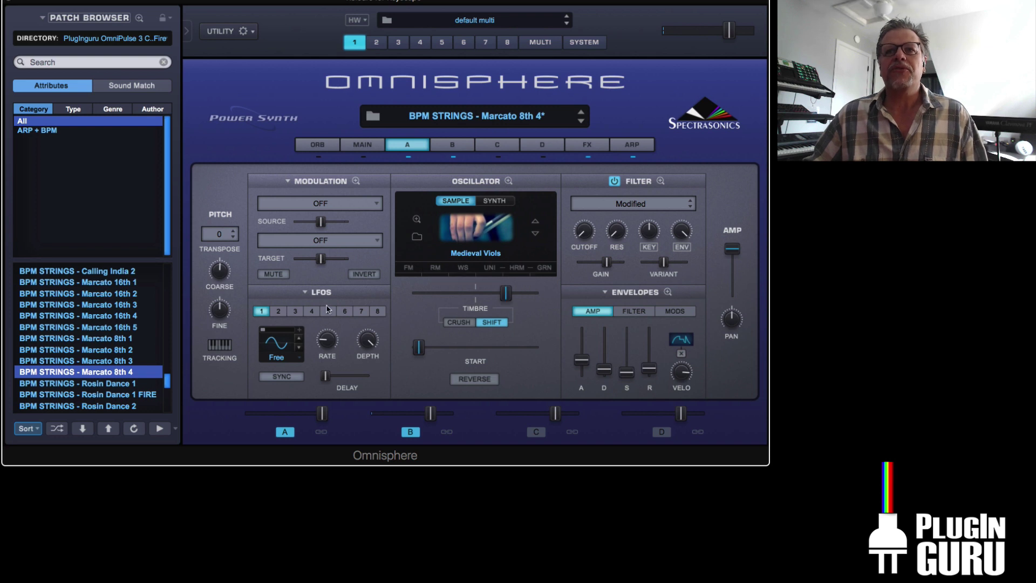
left_click_drag(221, 272, 225, 277)
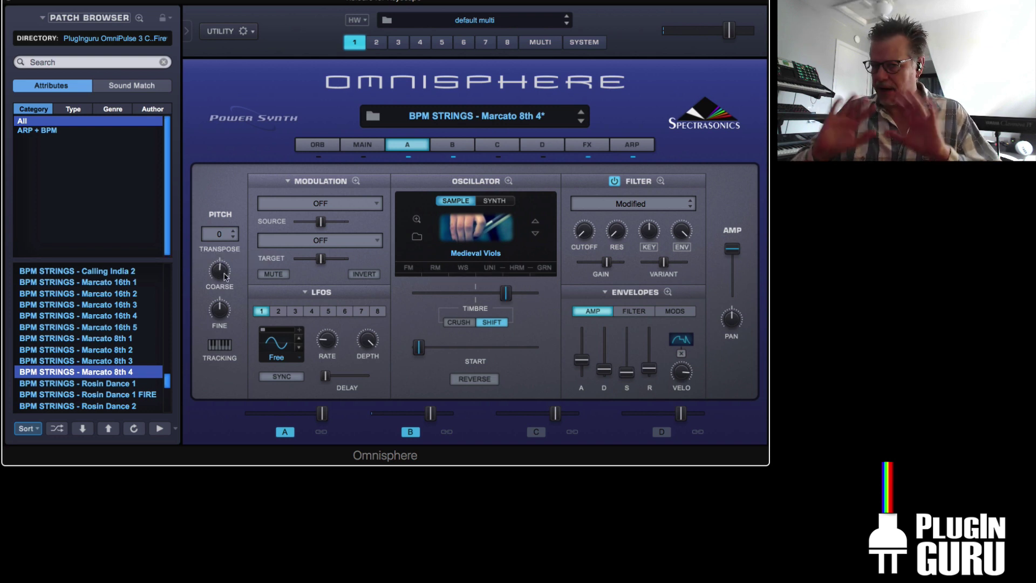
Step: Reload the BPM STRINGS - Marcato 8th 4 patch and lower layer A's timbre shift and coarse pitch
left_click(95, 373)
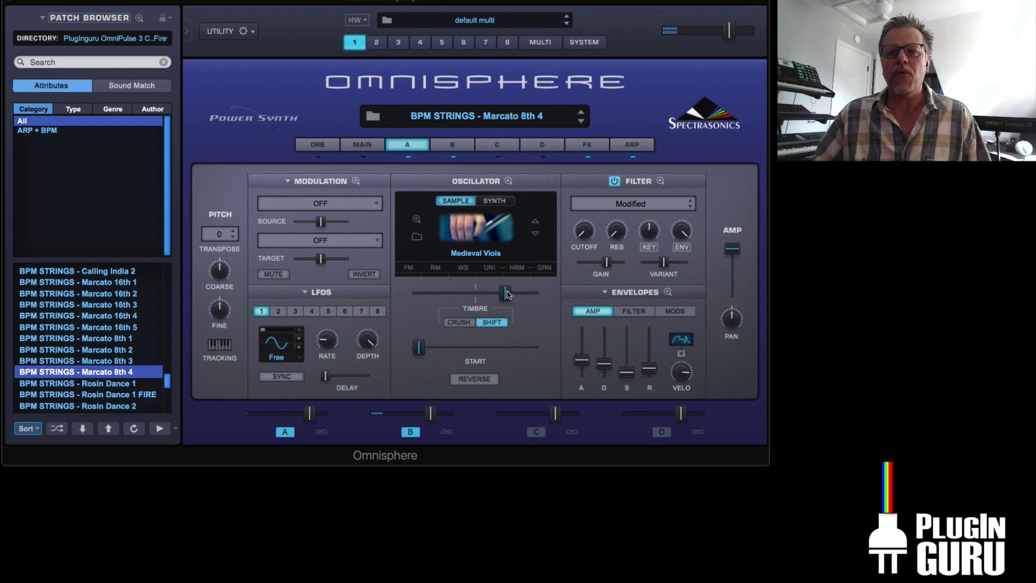
left_click_drag(506, 293, 460, 297)
left_click_drag(230, 278, 225, 287)
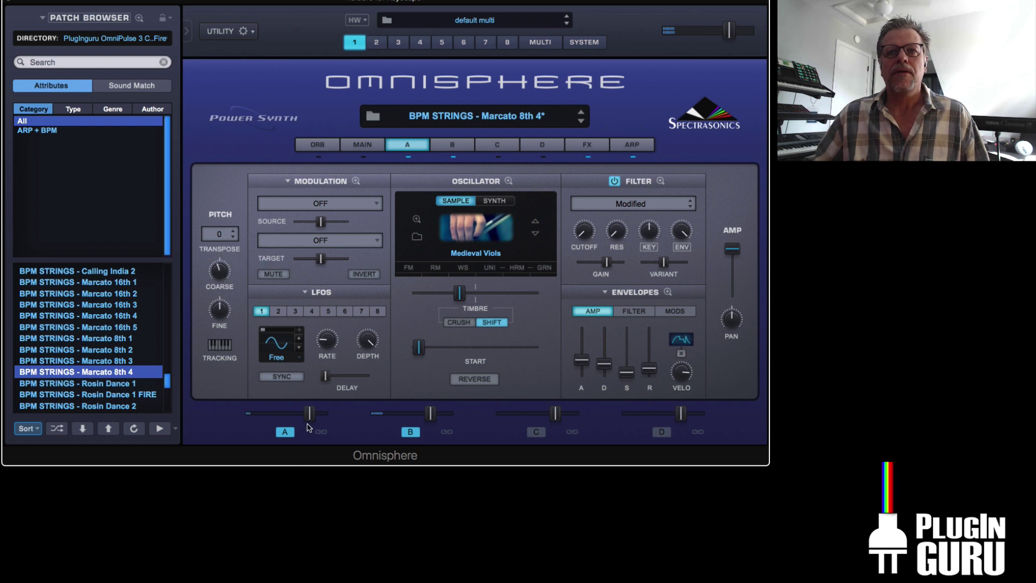
left_click_drag(309, 423, 309, 422)
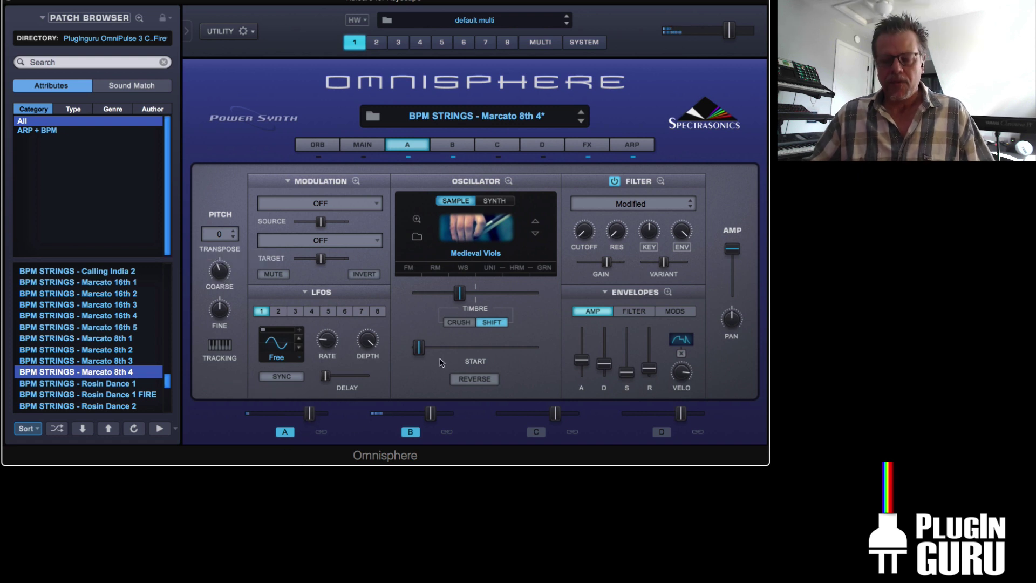
Step: Examine layer A's Vintage Comp and Graphic EQ7 effects and return to the layer's oscillator settings
left_click(586, 145)
left_click(407, 180)
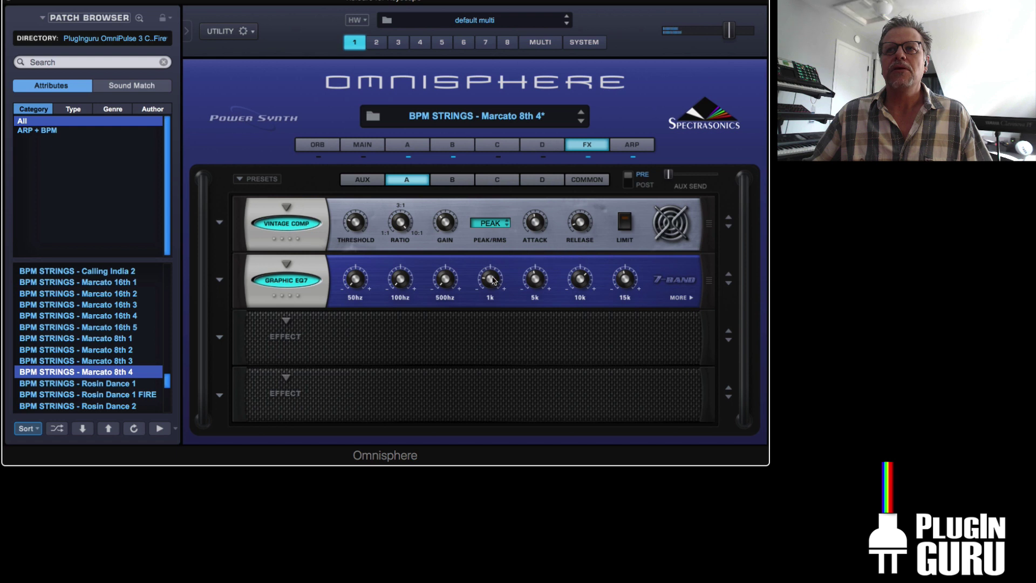
mouse_move(492, 274)
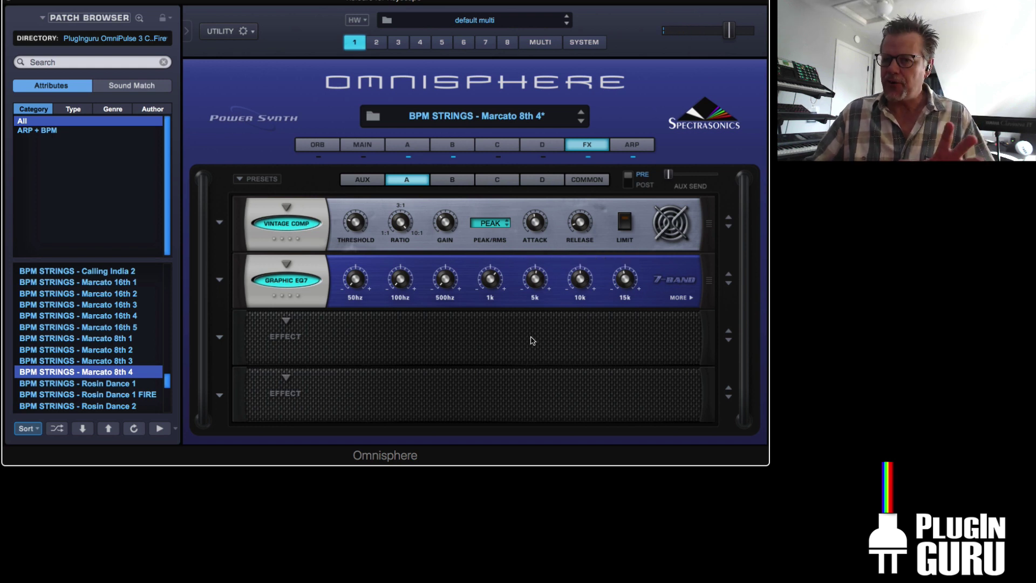
left_click(407, 145)
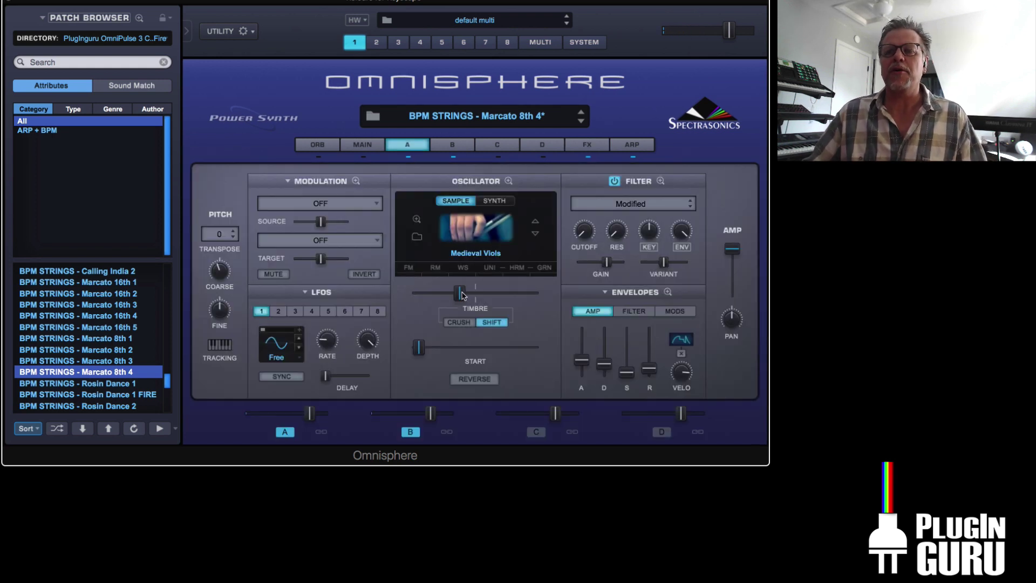
Step: Lower layer A's timbre shift, then reload the BPM STRINGS - Marcato 8th 4 patch and compare it with layer B off and on
mouse_move(460, 296)
left_mouse_down()
mouse_move(438, 296)
mouse_move(455, 297)
mouse_move(439, 300)
mouse_move(449, 303)
left_mouse_up()
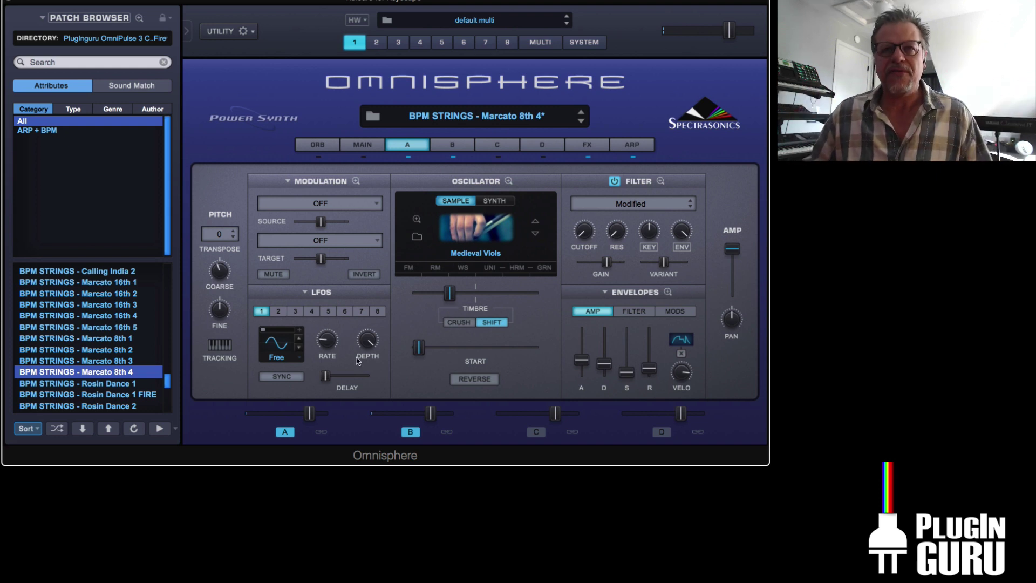
left_click(128, 372)
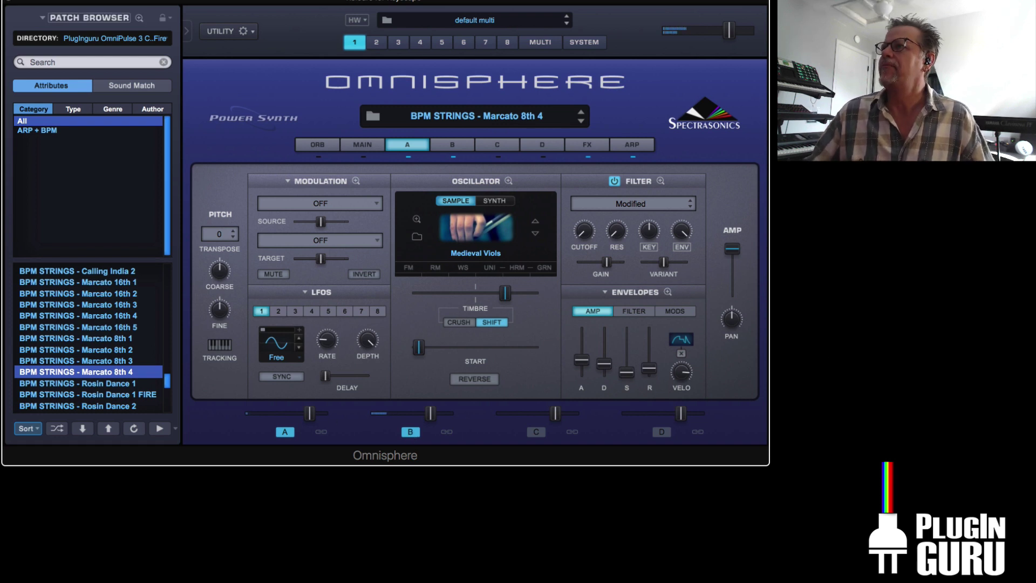
left_click(411, 432)
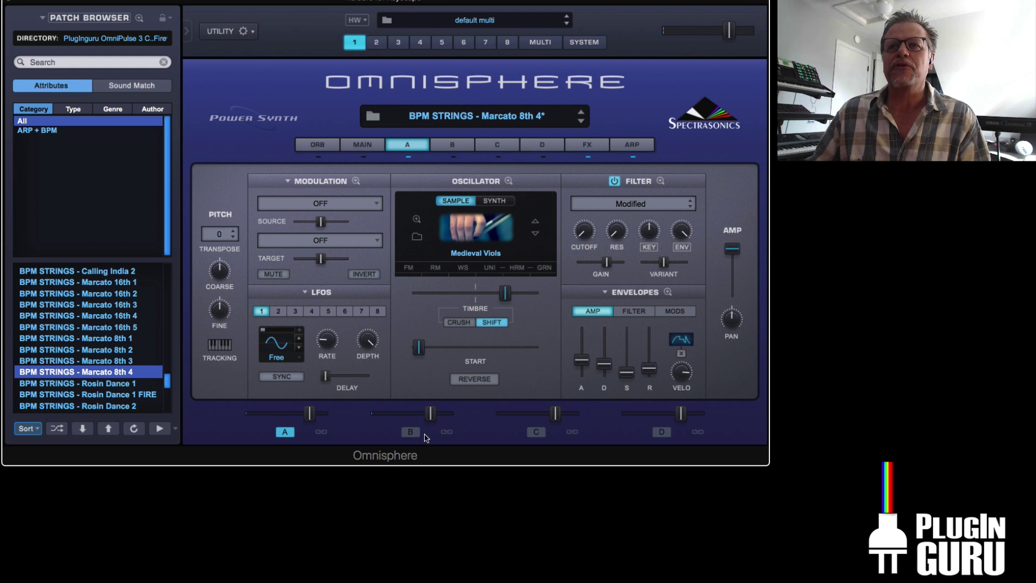
left_click(411, 432)
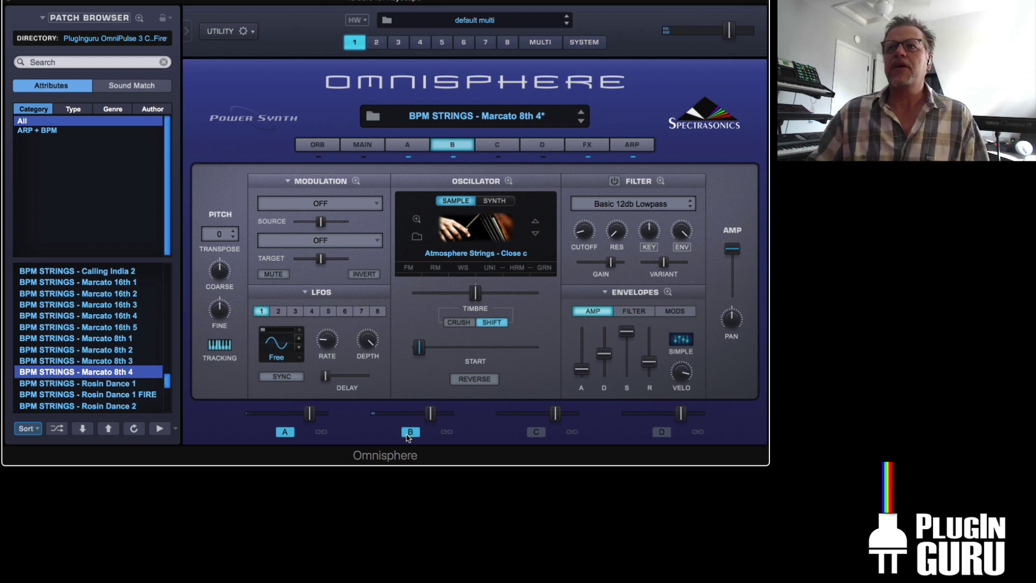
Step: Show the arpeggiator settings and view its pattern commands for duplicating, rotating and reversing steps
left_click(643, 153)
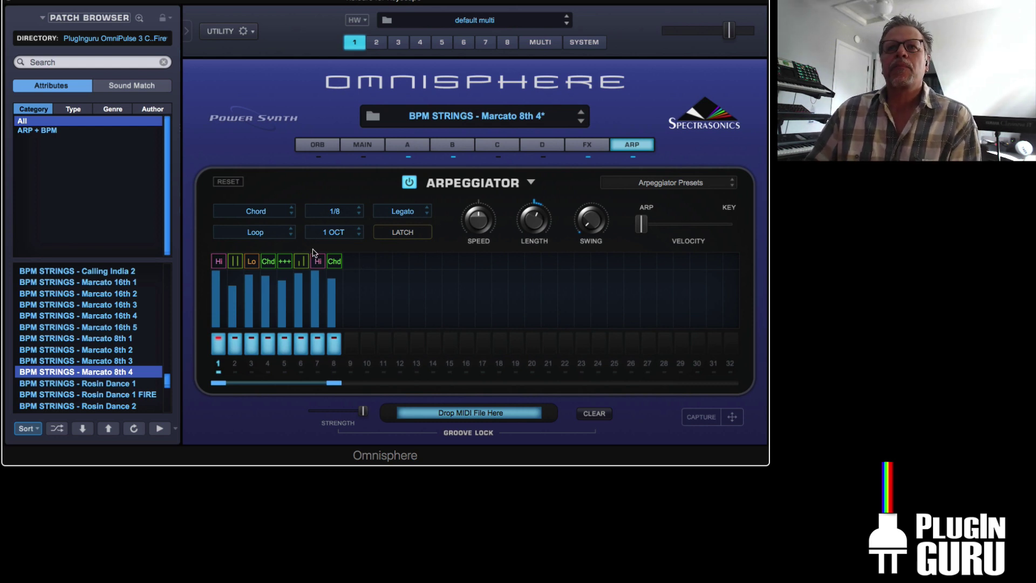
left_click(531, 183)
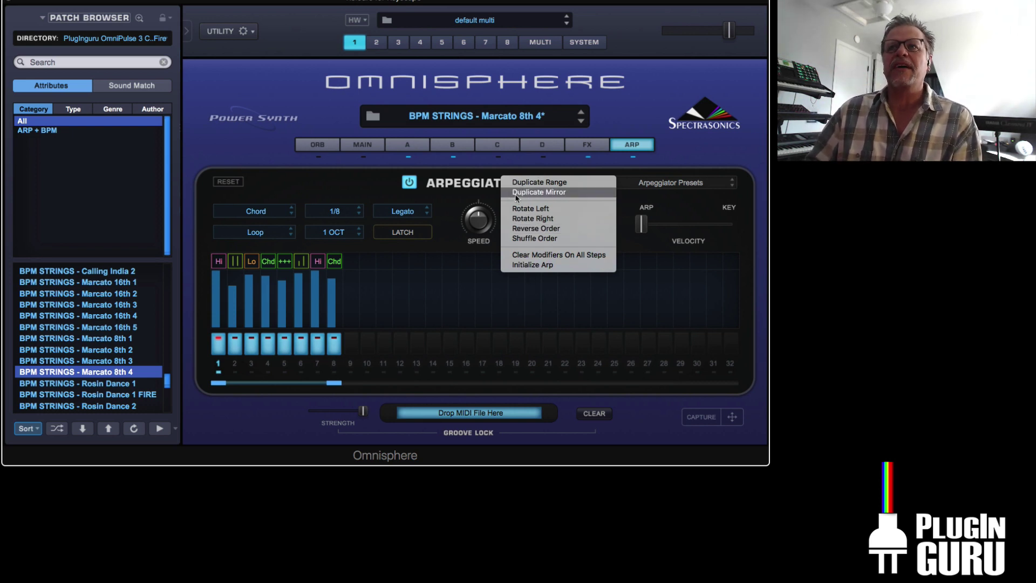
left_click(440, 329)
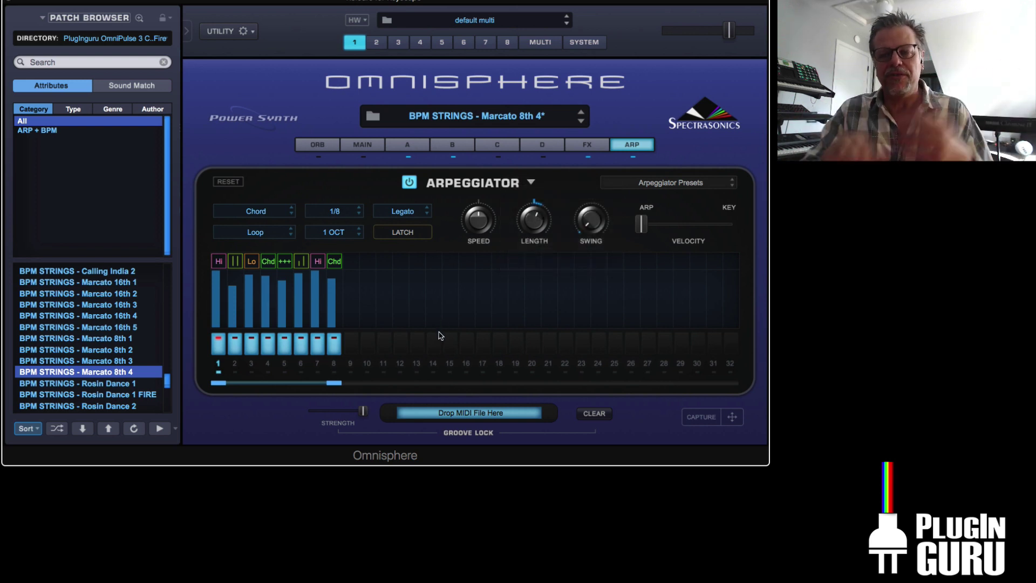
Step: Load the arpeggiator preset STR - Chordal Vivaldi from the CHORD category of PluginGuru Arp 2019
left_click(667, 180)
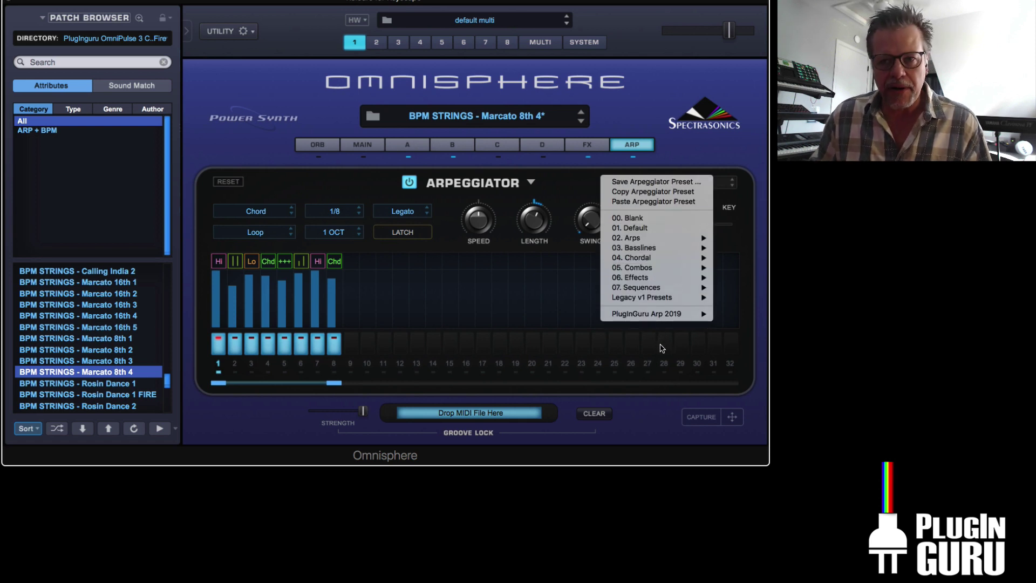
mouse_move(661, 316)
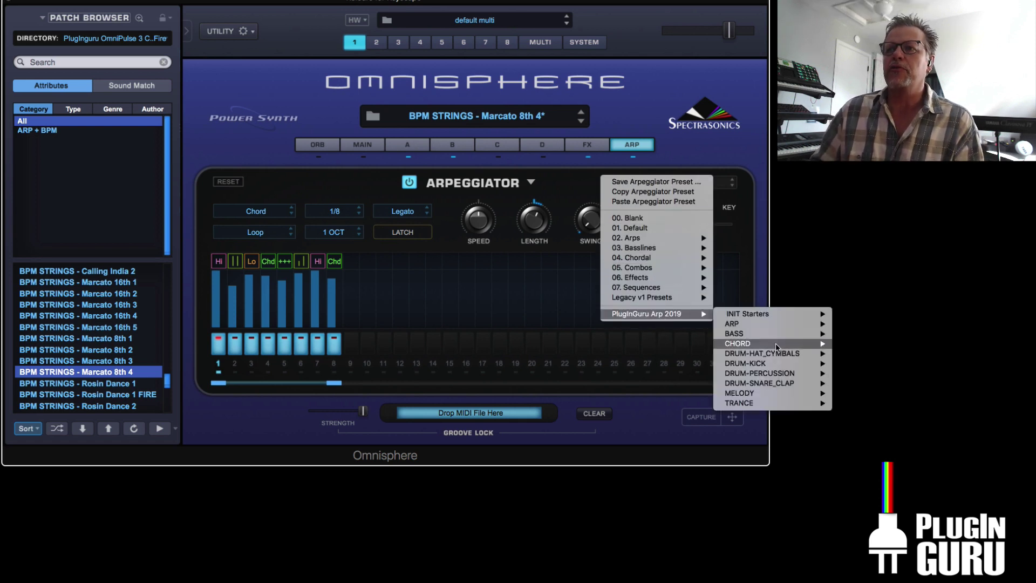
mouse_move(759, 407)
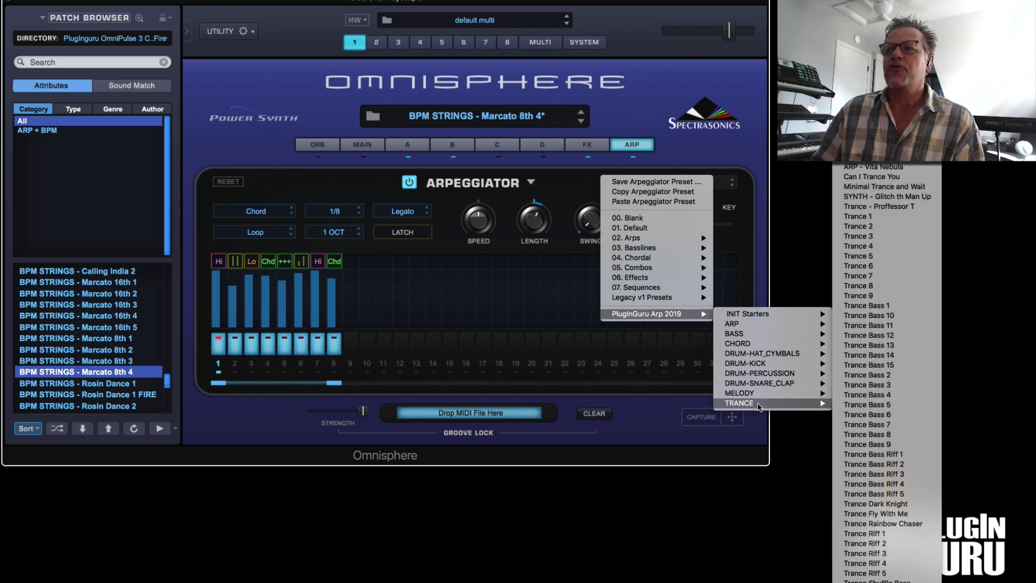
mouse_move(757, 345)
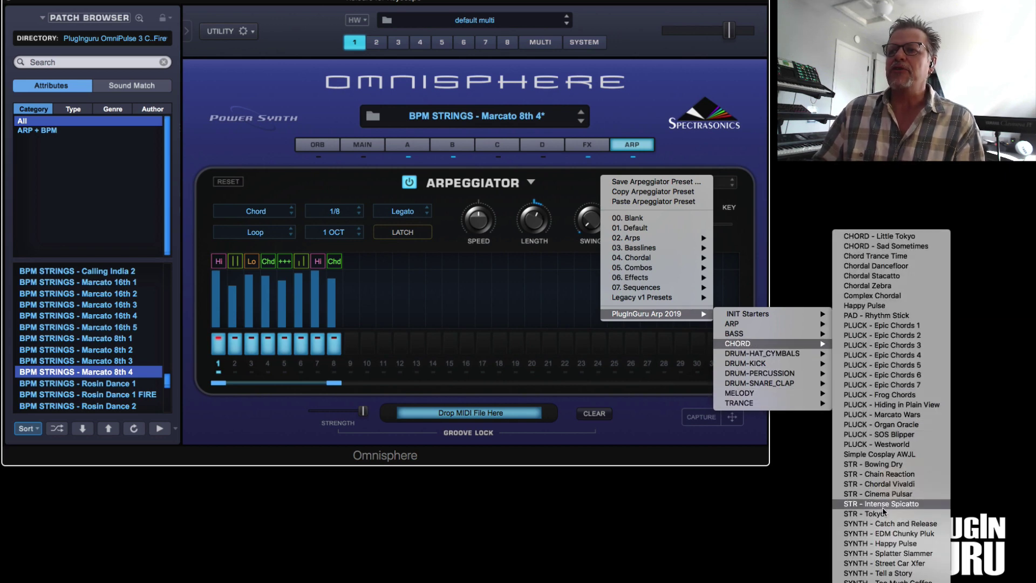
left_click(889, 483)
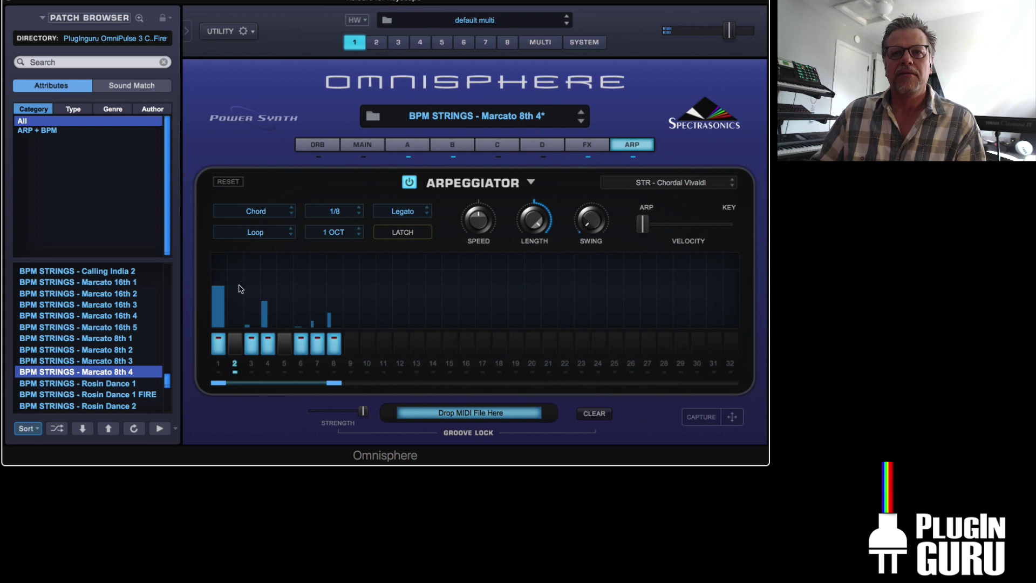
Step: Raise the arpeggiator velocities of steps 1, 3, 4, 6, 7 and 8, with step 3 at about 46 and step 8 at about 109
left_click(225, 269)
left_click(252, 308)
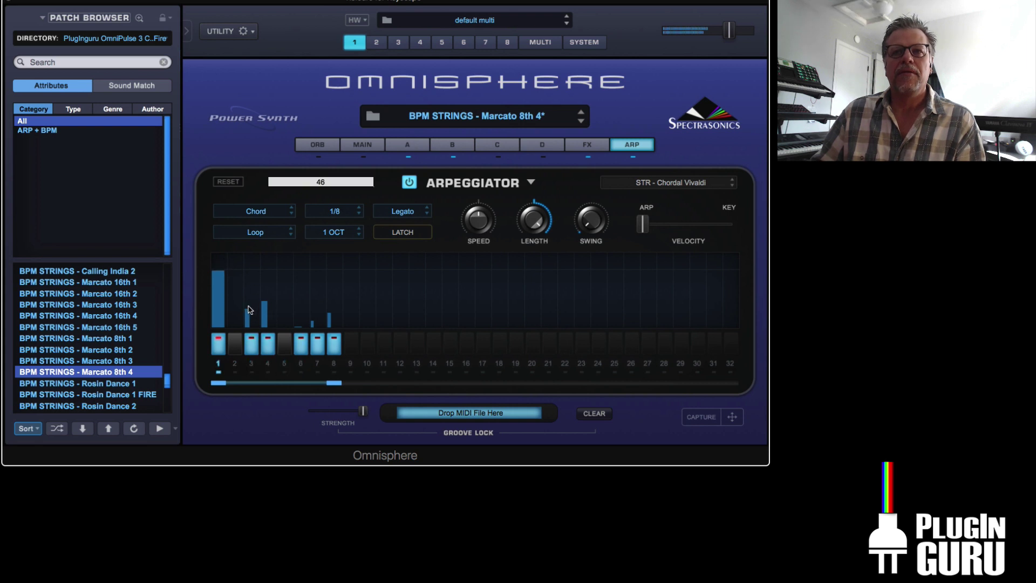
left_click(268, 284)
left_click(298, 319)
left_click(298, 309)
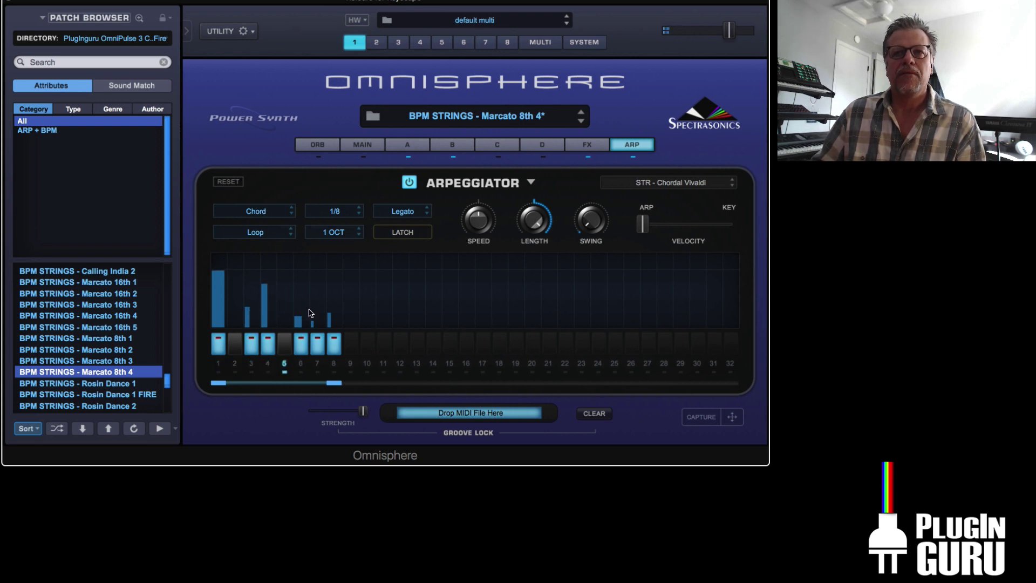
left_click(312, 297)
left_click(313, 285)
left_click(329, 272)
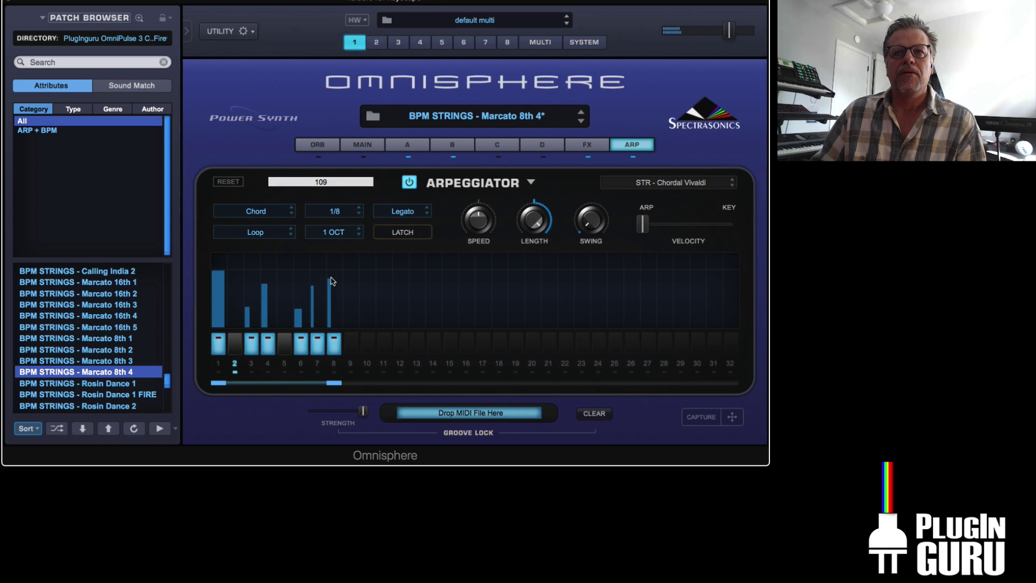
left_click(331, 281)
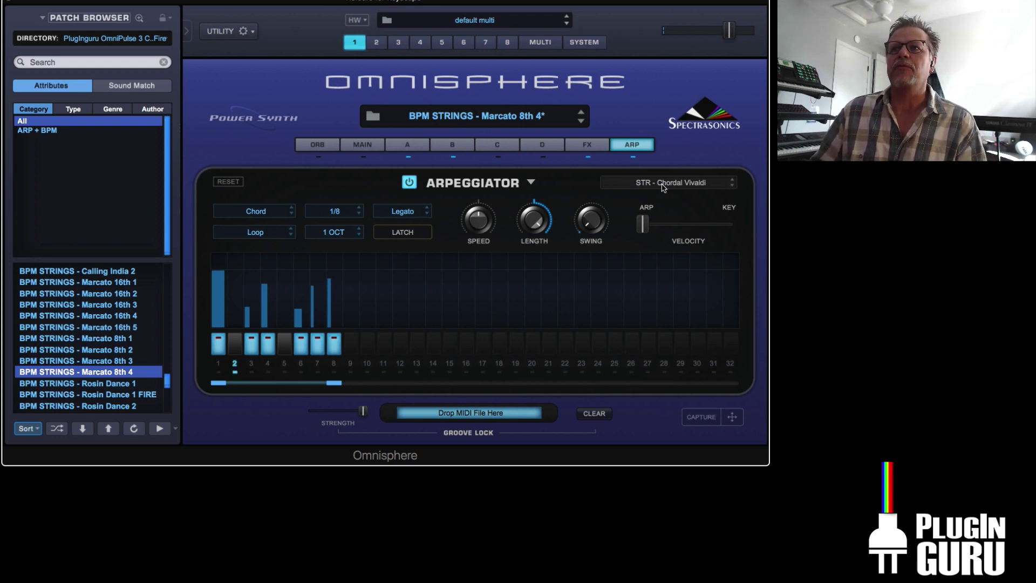
Step: Clear the arpeggiator with the 00. Blank preset and load PLUCK - Epic Chords 5 from the PluginGuru Arp 2019 CHORD category
left_click(686, 188)
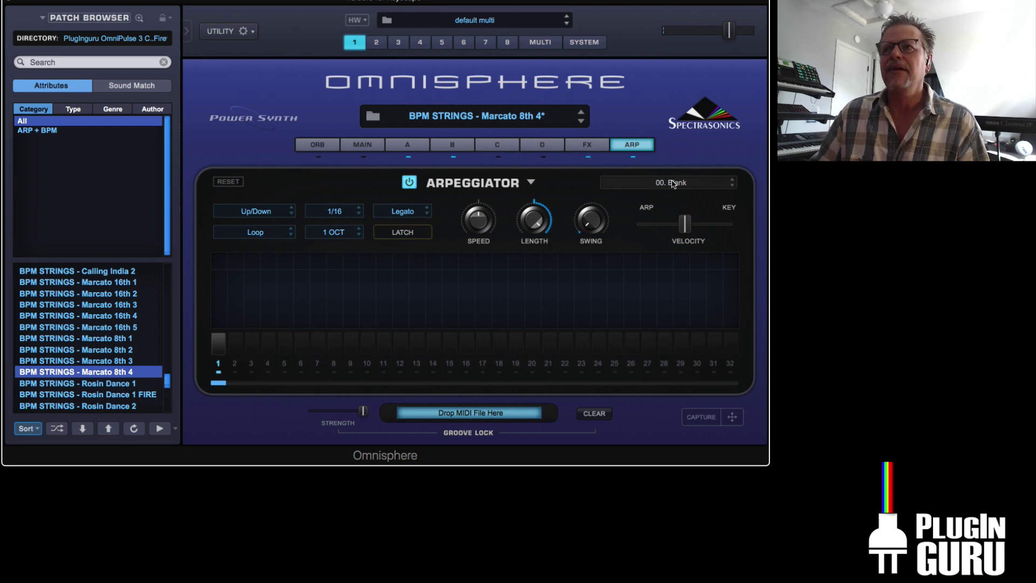
left_click(673, 184)
mouse_move(681, 280)
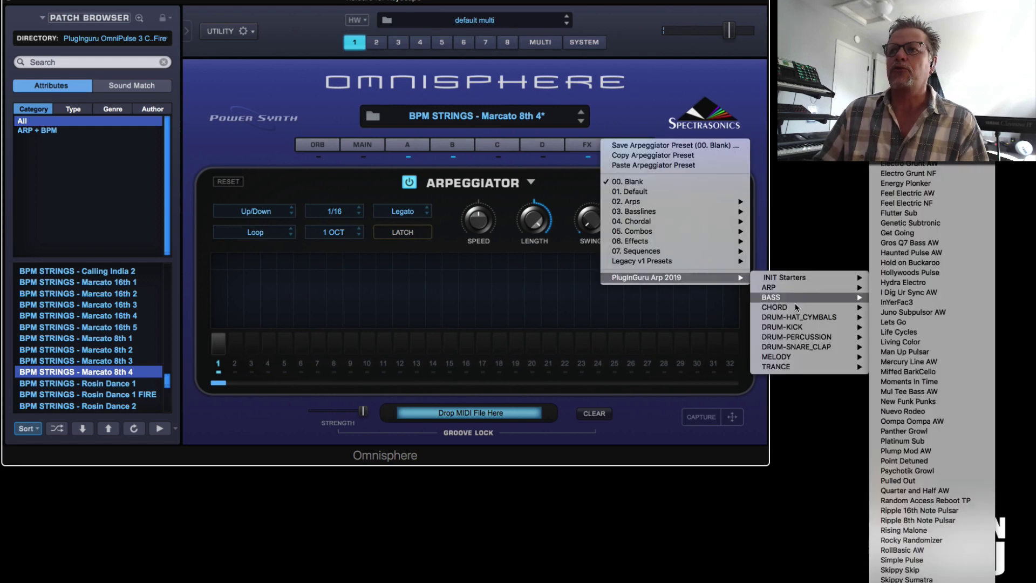
mouse_move(797, 307)
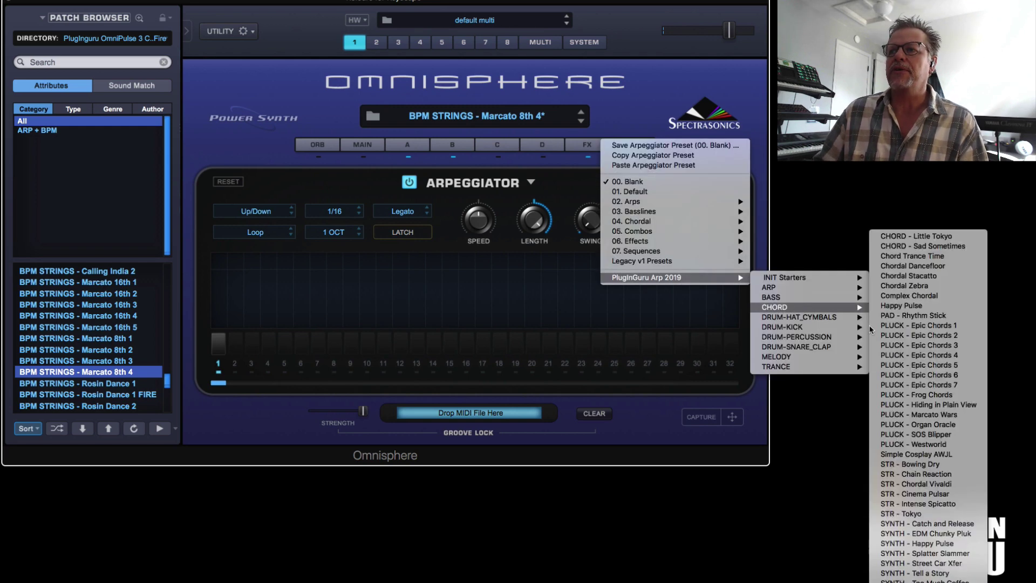
left_click(930, 366)
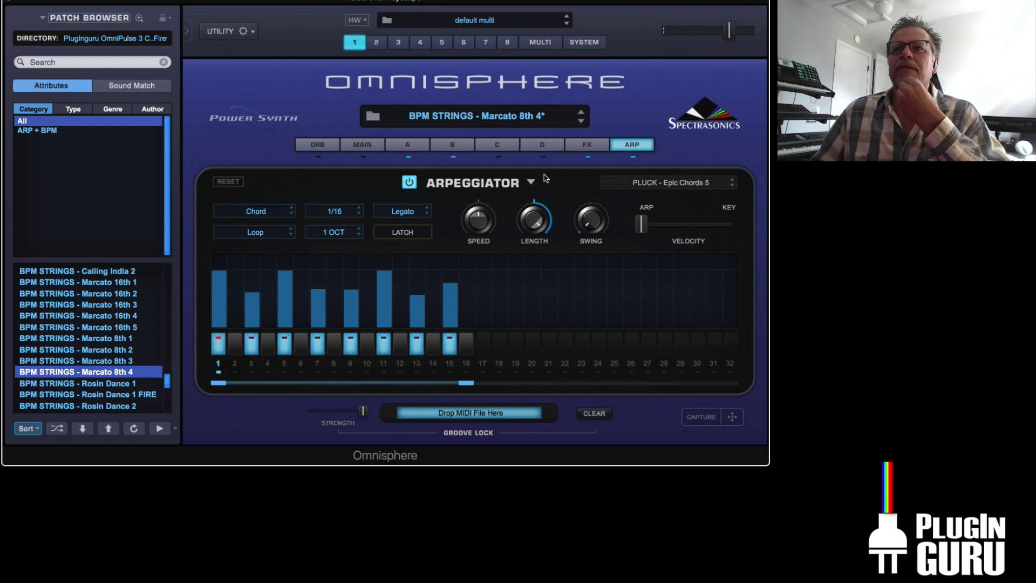
Step: Load the 00. Blank arpeggiator preset, extend the pattern to 32 steps and shorten it to 8 steps
left_click(716, 185)
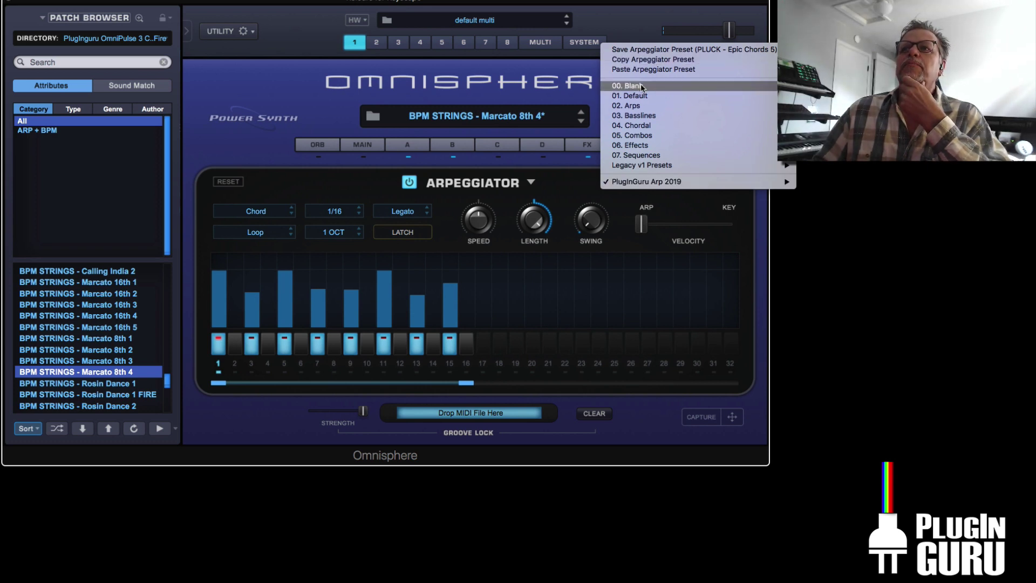
key("Escape")
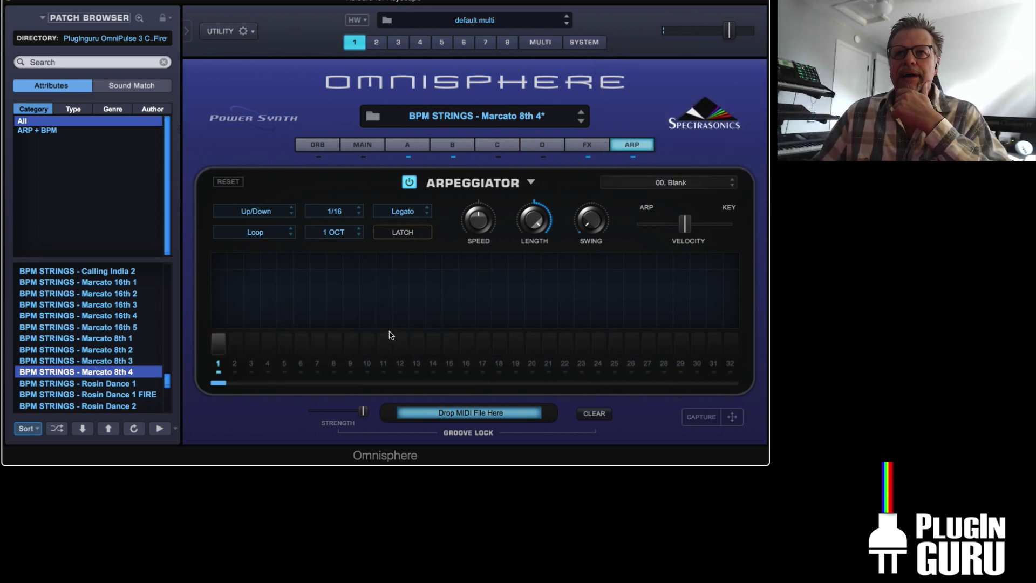
left_click_drag(224, 387, 780, 389)
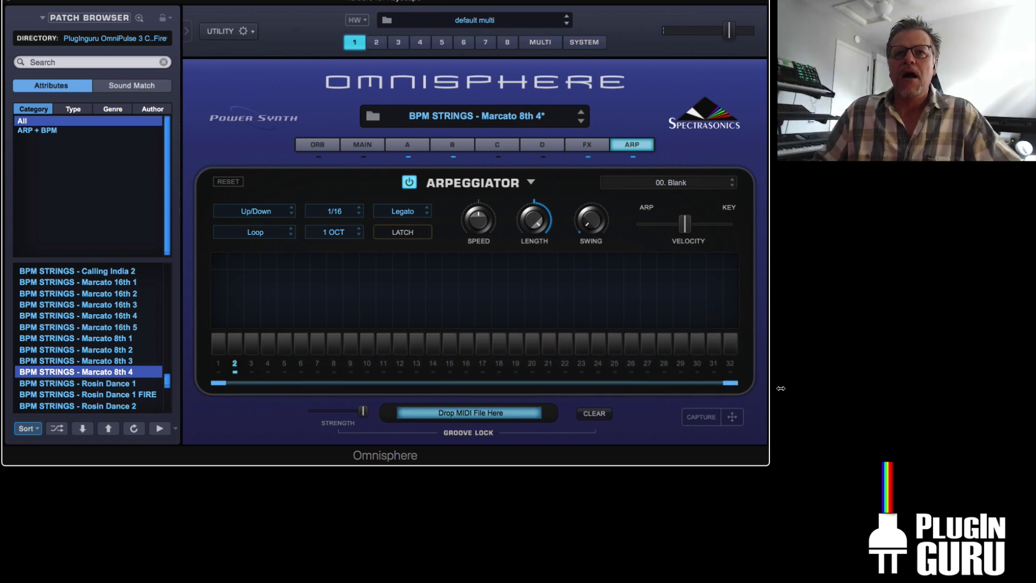
left_click_drag(734, 384, 337, 396)
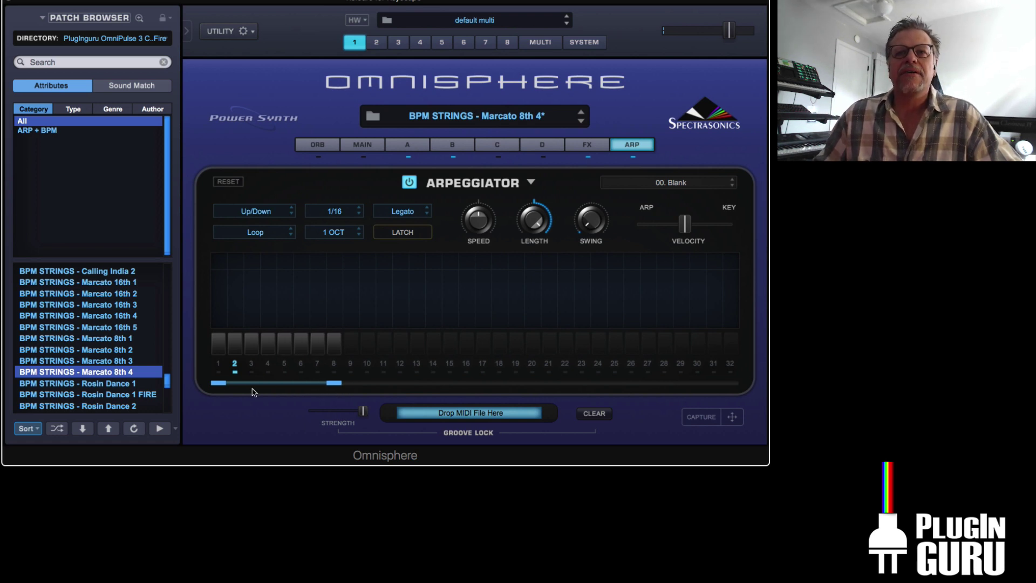
Step: Enable arpeggiator steps 1, 3, 5 and 7 in the eight-step pattern
left_click(219, 343)
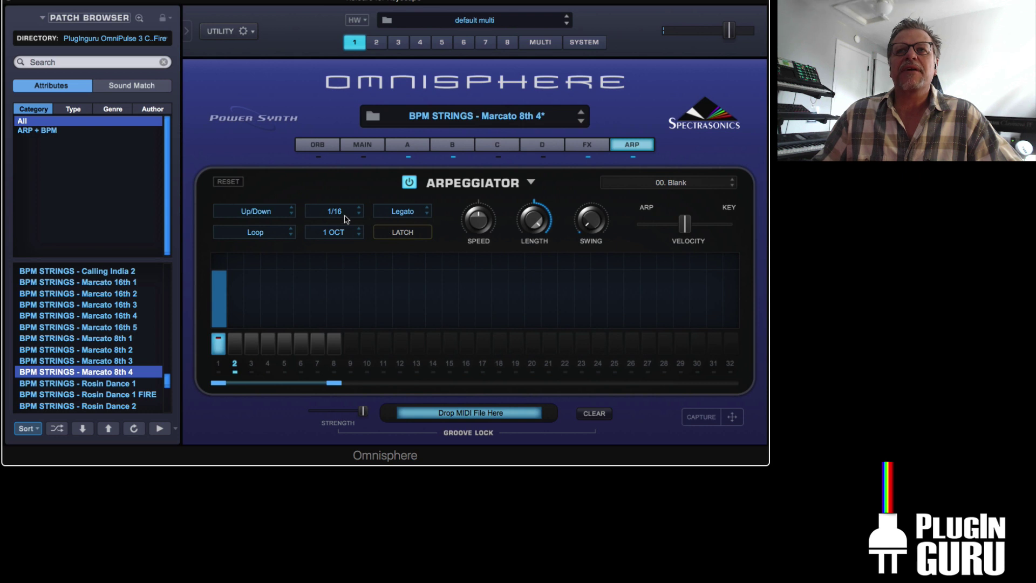
left_click(252, 348)
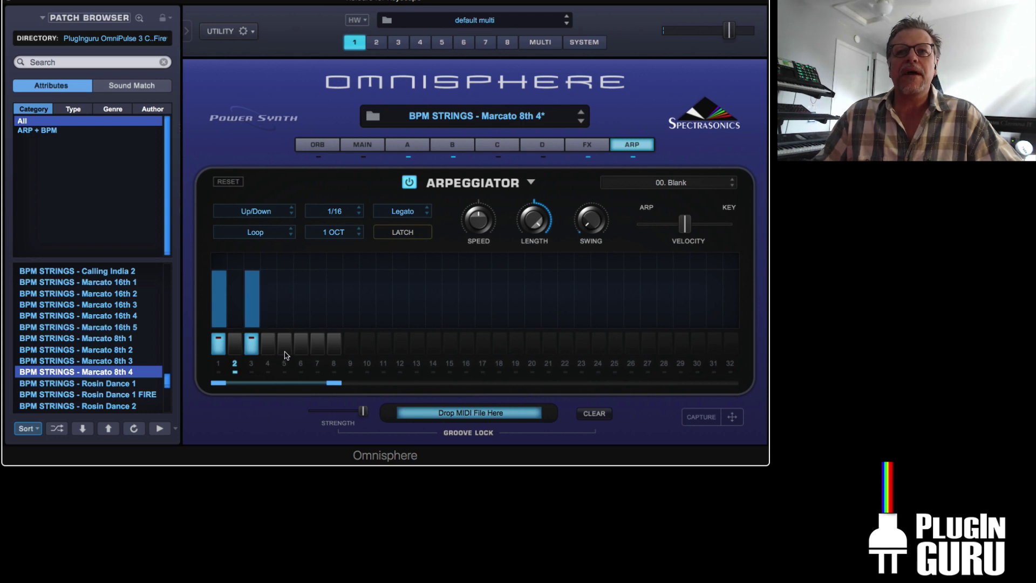
left_click(285, 348)
left_click(319, 349)
mouse_move(286, 317)
left_mouse_down()
mouse_move(289, 268)
mouse_move(320, 260)
left_mouse_up()
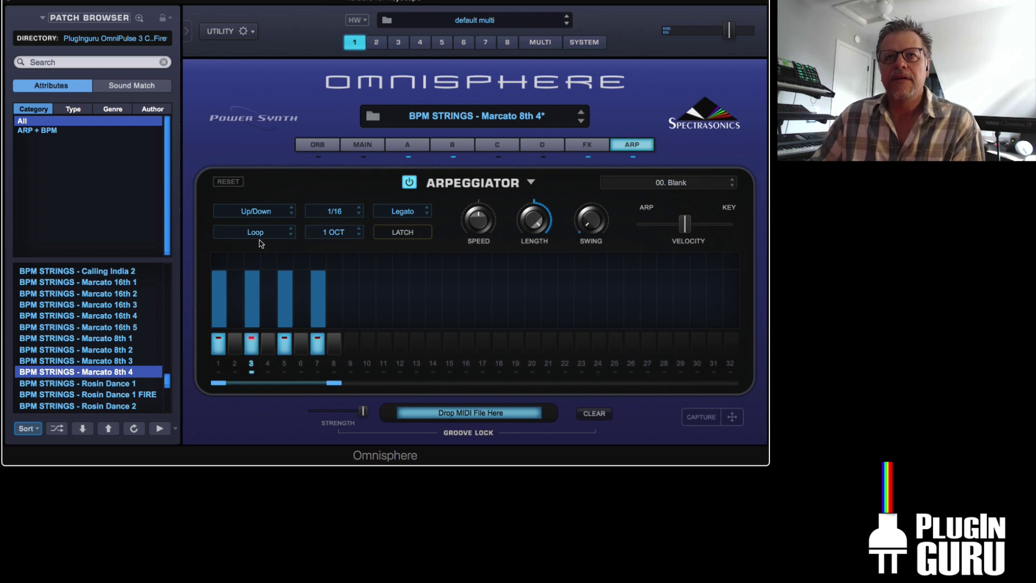
Step: Try the Chord note order for the arpeggiator, then set it to Random
left_click(262, 214)
left_click(258, 180)
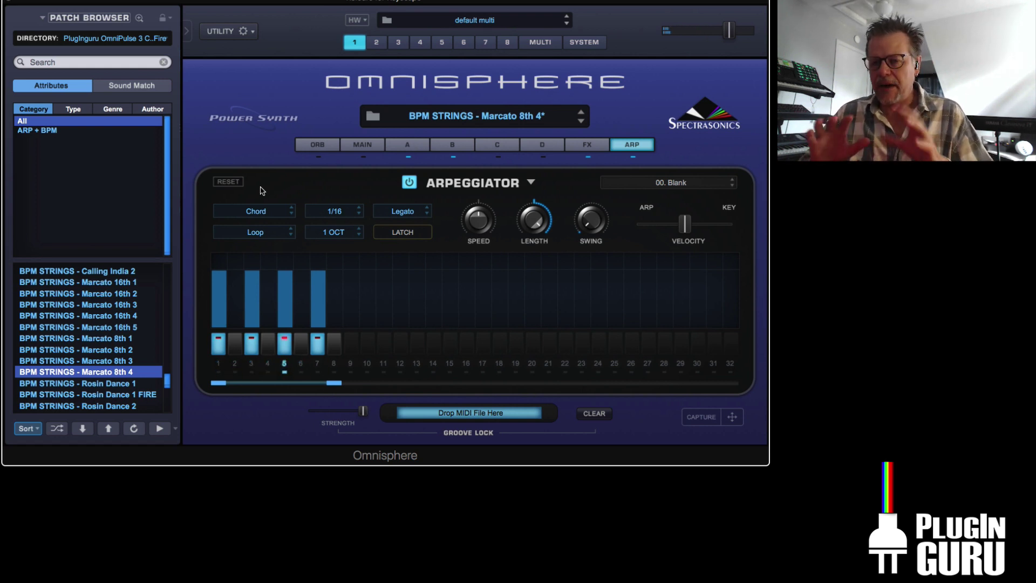
left_click(264, 213)
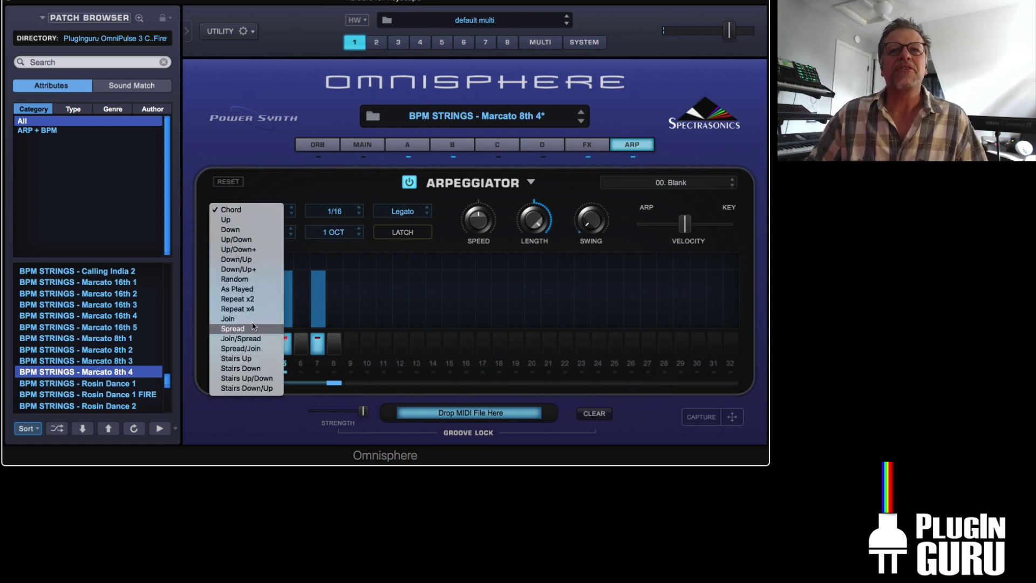
left_click(254, 281)
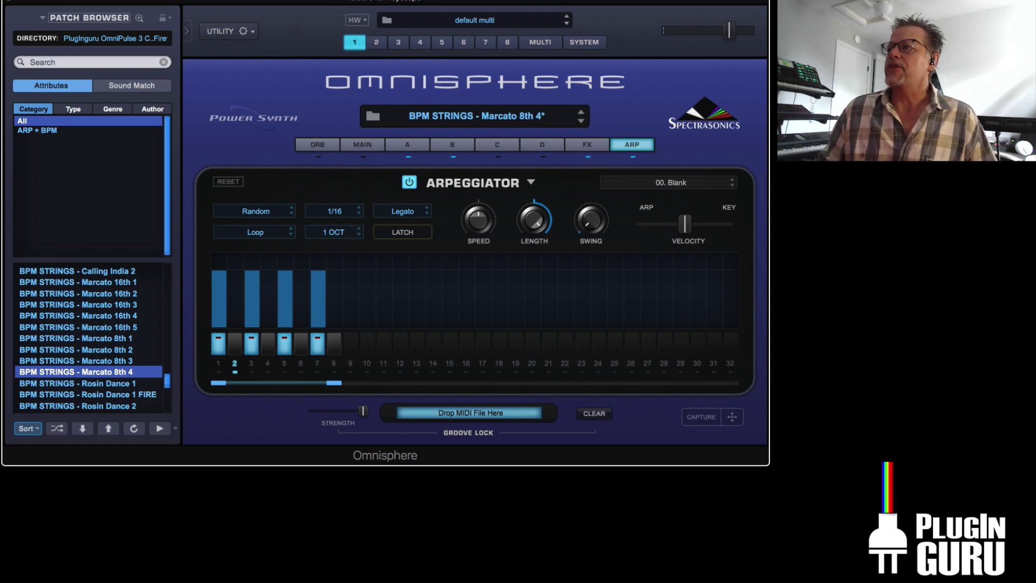
Step: Bring up the ShowMIDI keyboard window, widen it to the Omnisphere window's width and place it so its keys show beneath Omnisphere
left_click_drag(349, 300, 214, 388)
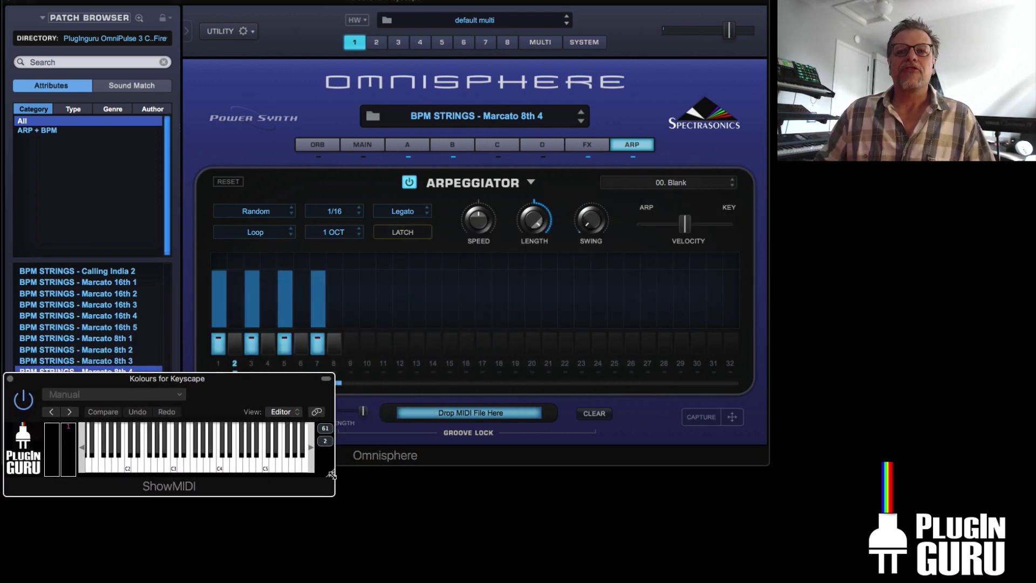
left_click_drag(331, 475, 768, 475)
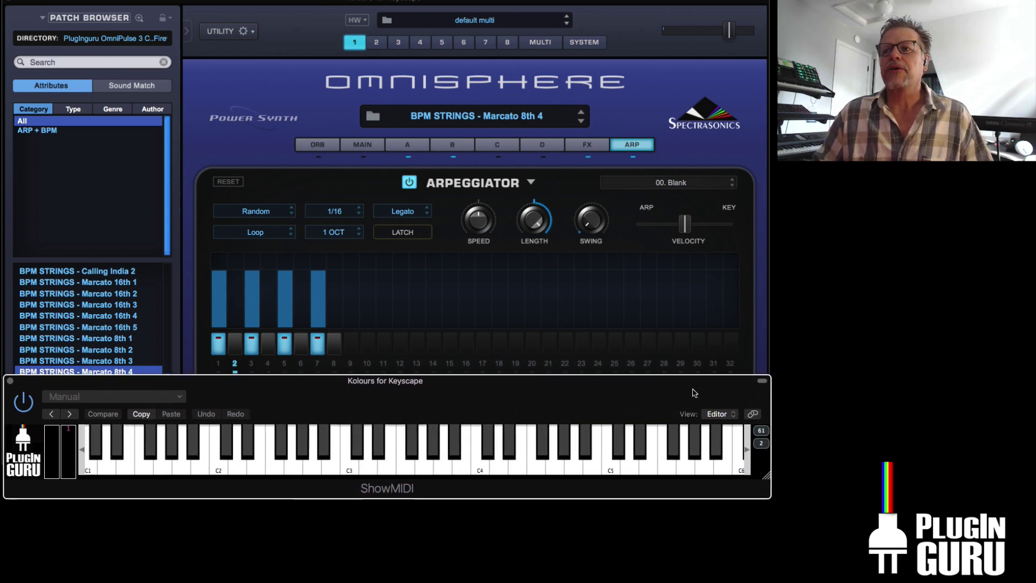
left_click_drag(704, 391, 705, 416)
left_click(760, 374)
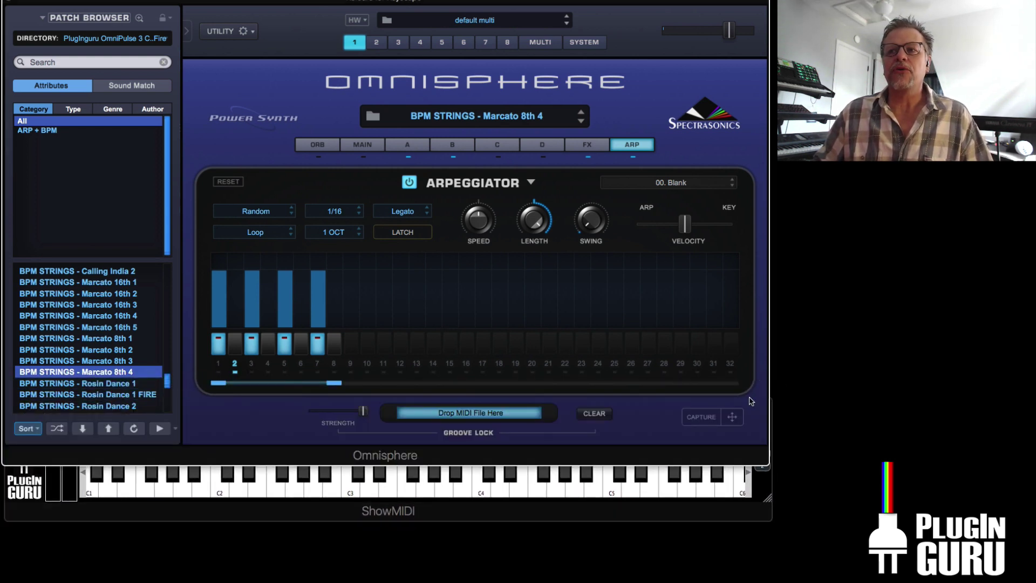
left_click(710, 511)
left_click_drag(710, 412, 711, 426)
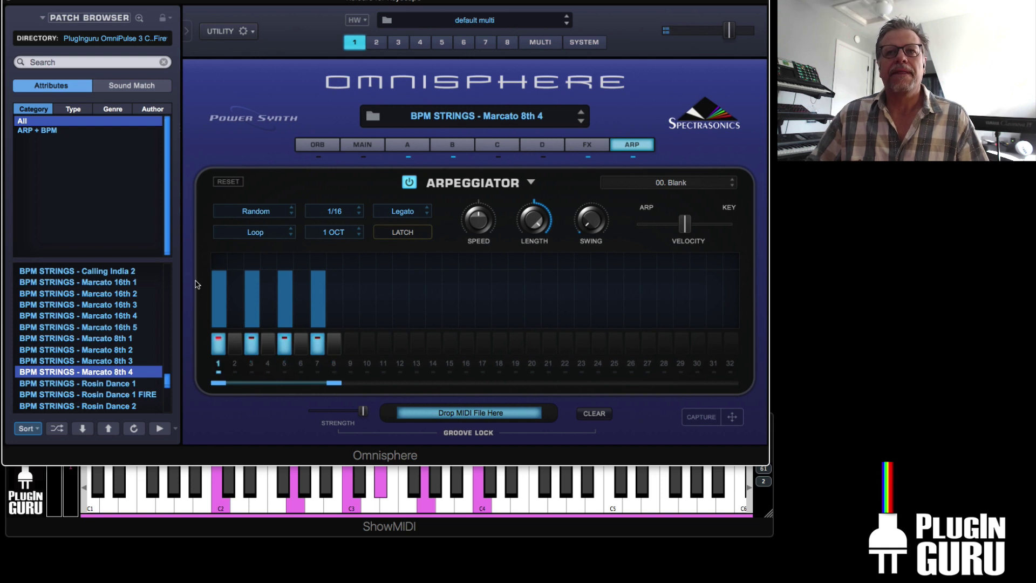
Step: Enable arpeggiator steps 2 and 6, shorten both notes to a thin slice, and set low velocities with step 2 slightly louder than step 6
left_click(237, 343)
mouse_move(241, 320)
left_mouse_down()
mouse_move(231, 320)
mouse_move(230, 282)
mouse_move(231, 311)
left_mouse_up()
left_click(301, 344)
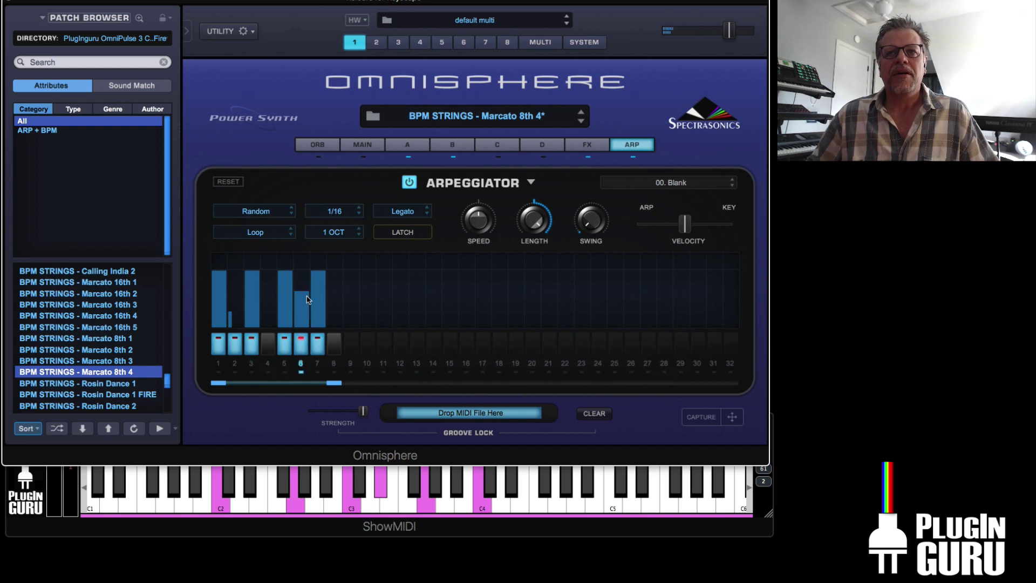
left_click_drag(309, 322, 306, 325)
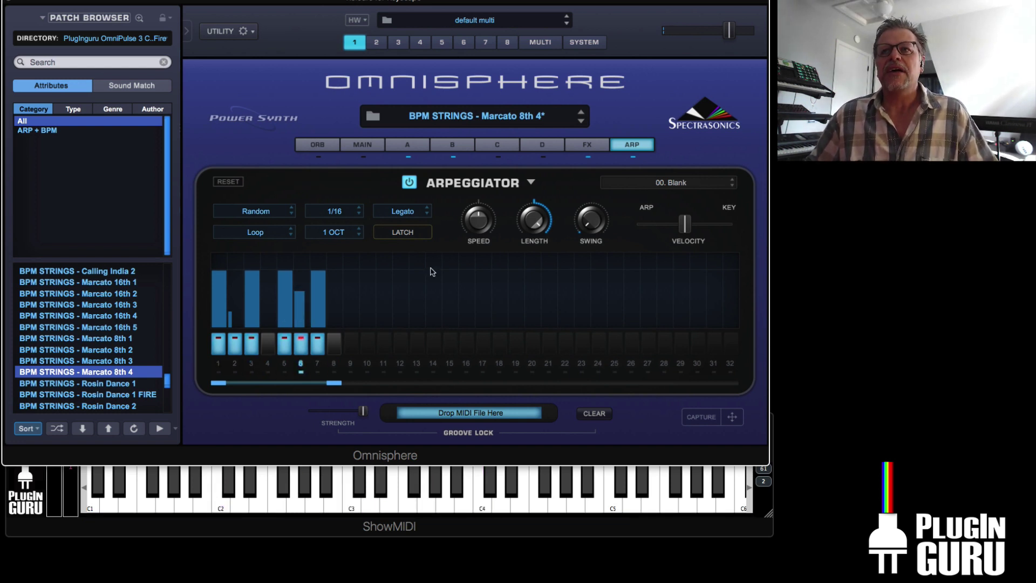
mouse_move(533, 226)
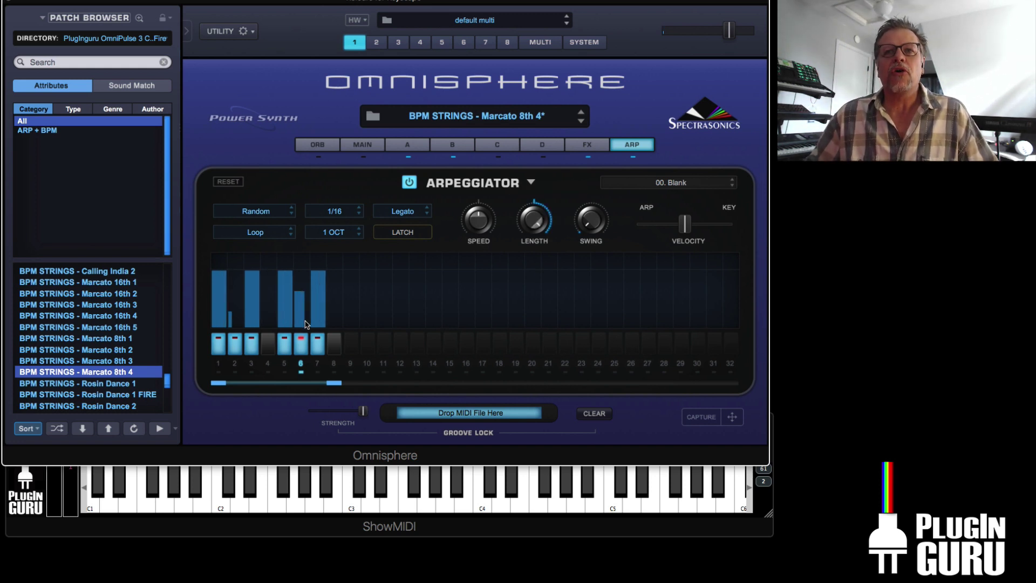
mouse_move(305, 325)
left_mouse_down()
mouse_move(296, 327)
mouse_move(301, 300)
mouse_move(301, 314)
left_mouse_up()
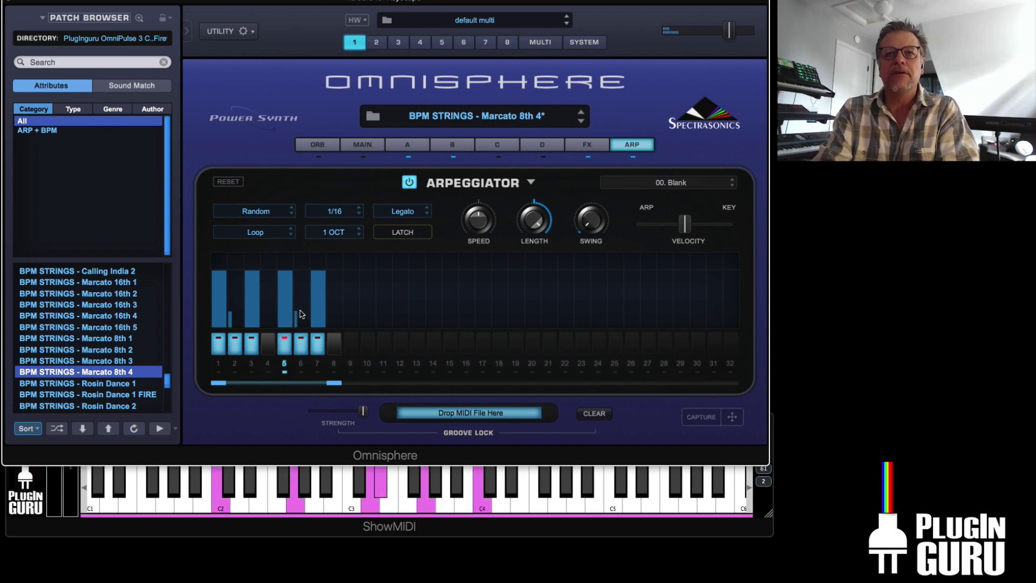
left_click_drag(234, 311, 234, 303)
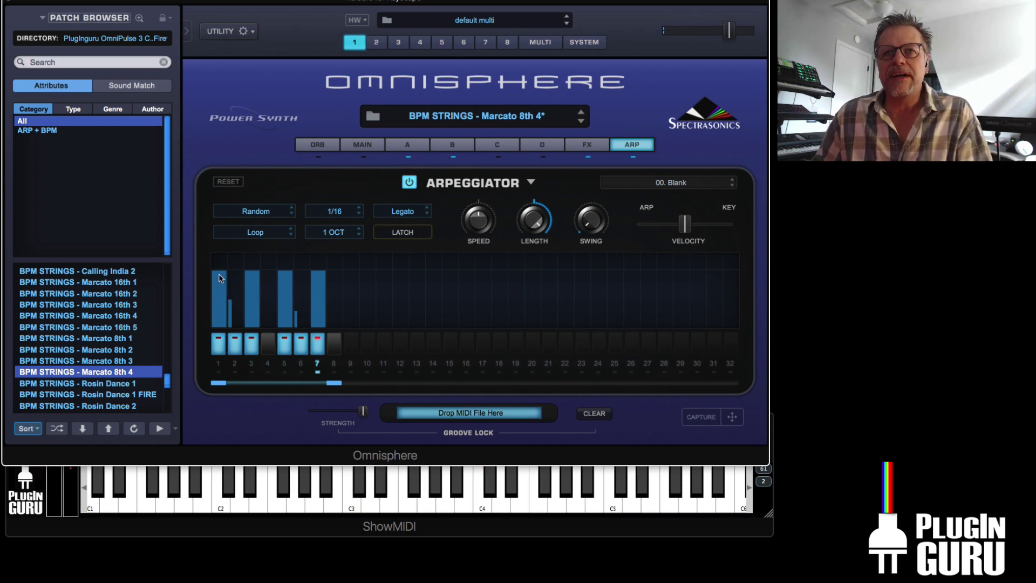
Step: Transpose arpeggiator steps 1 and 3 by +12 and step 7 by +24
right_click(219, 265)
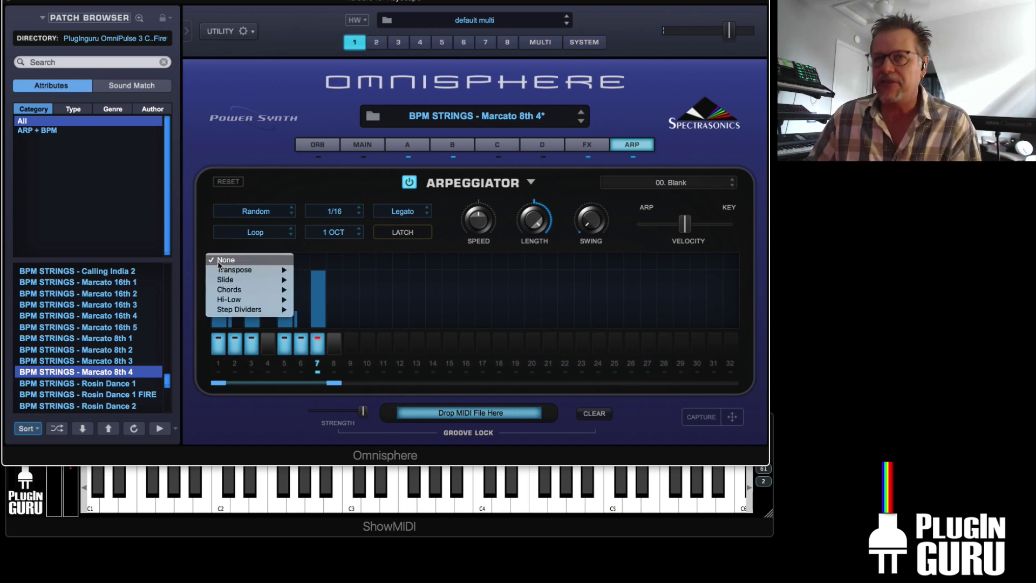
mouse_move(222, 270)
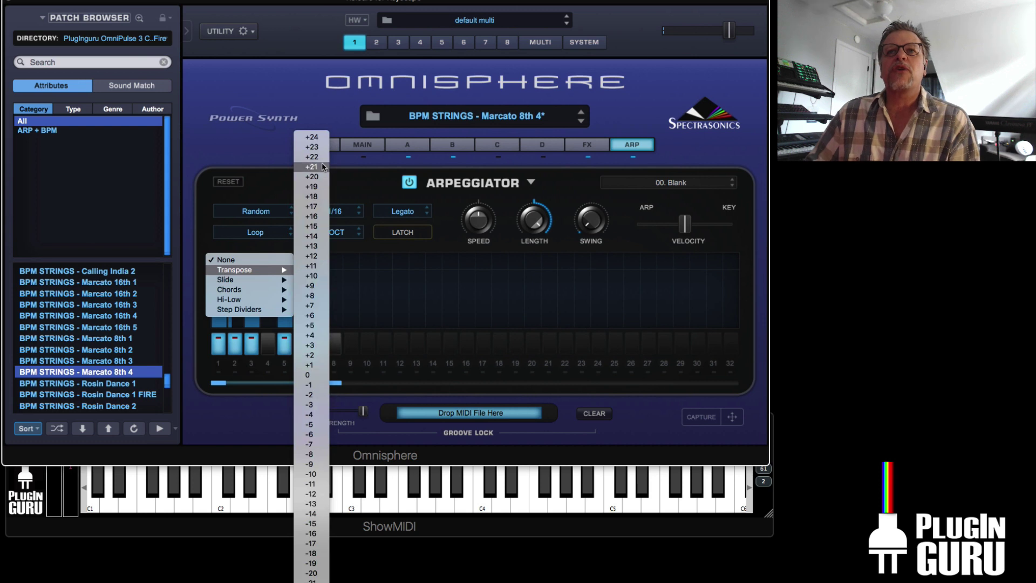
left_click(312, 256)
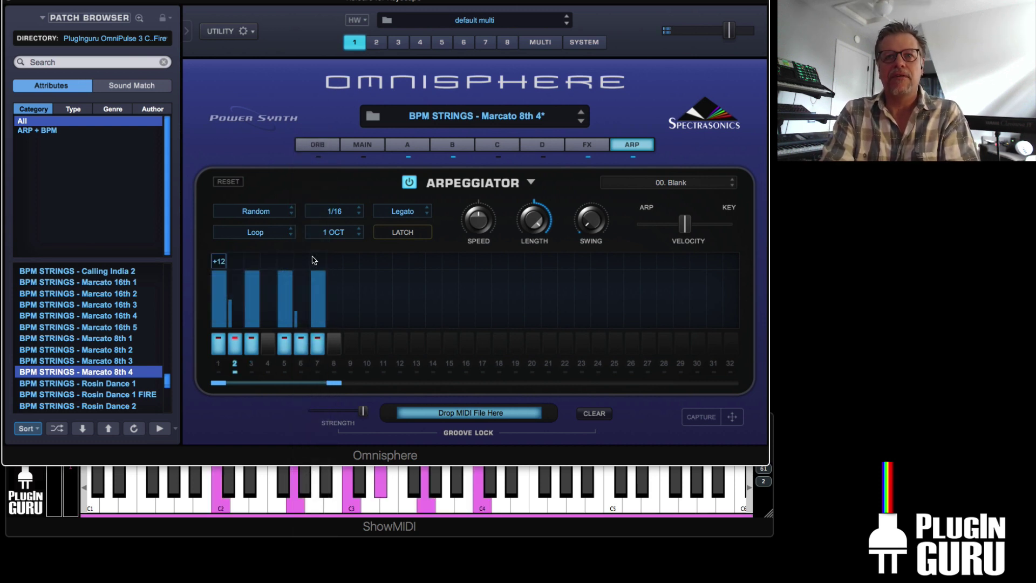
left_click(258, 262)
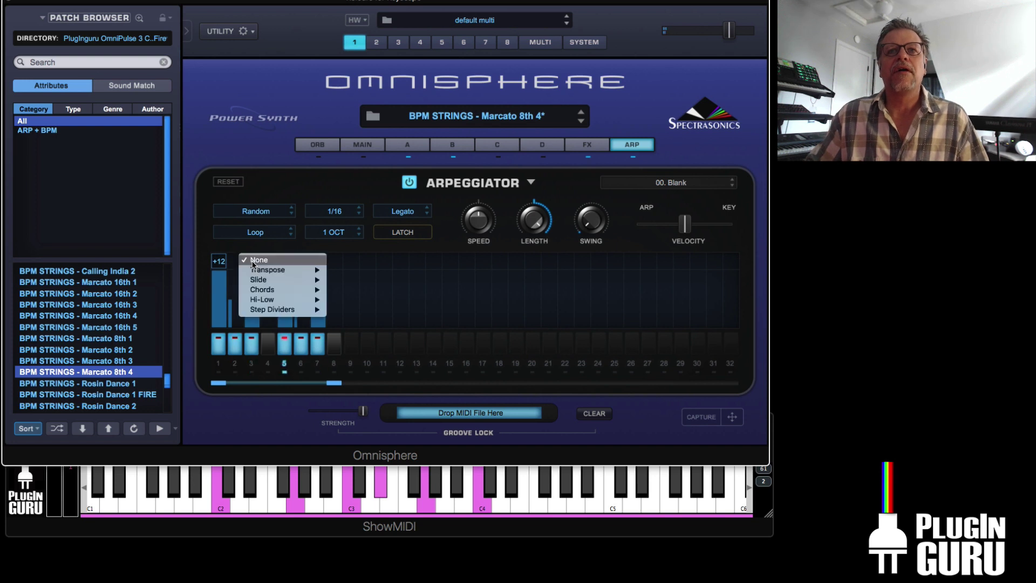
mouse_move(265, 276)
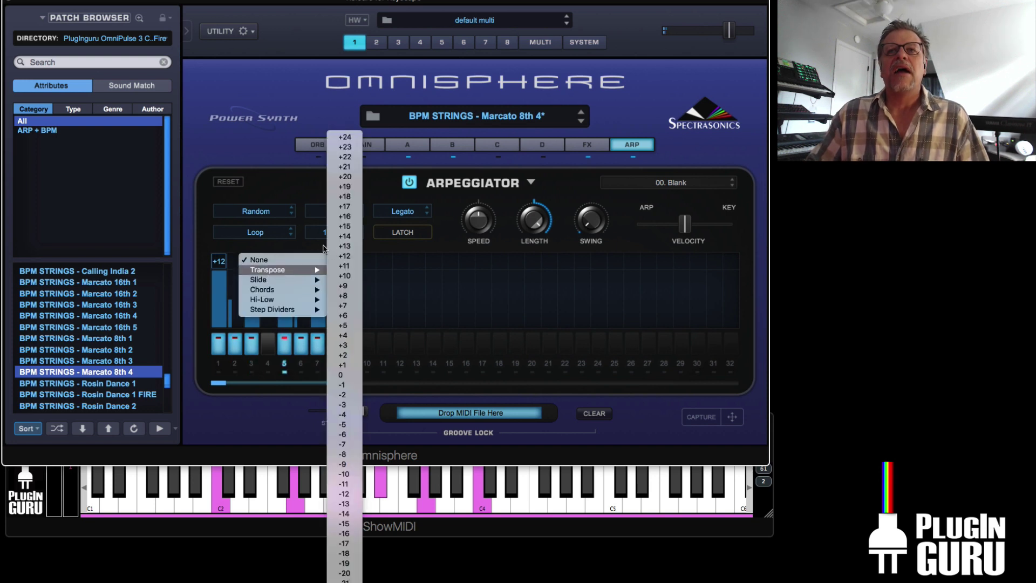
left_click(344, 256)
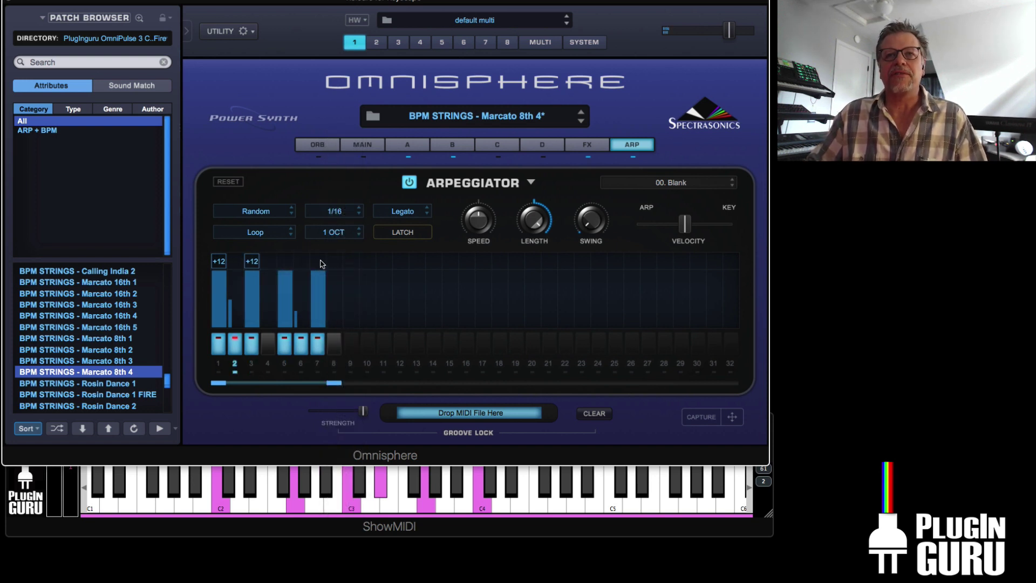
left_click(318, 262)
mouse_move(345, 270)
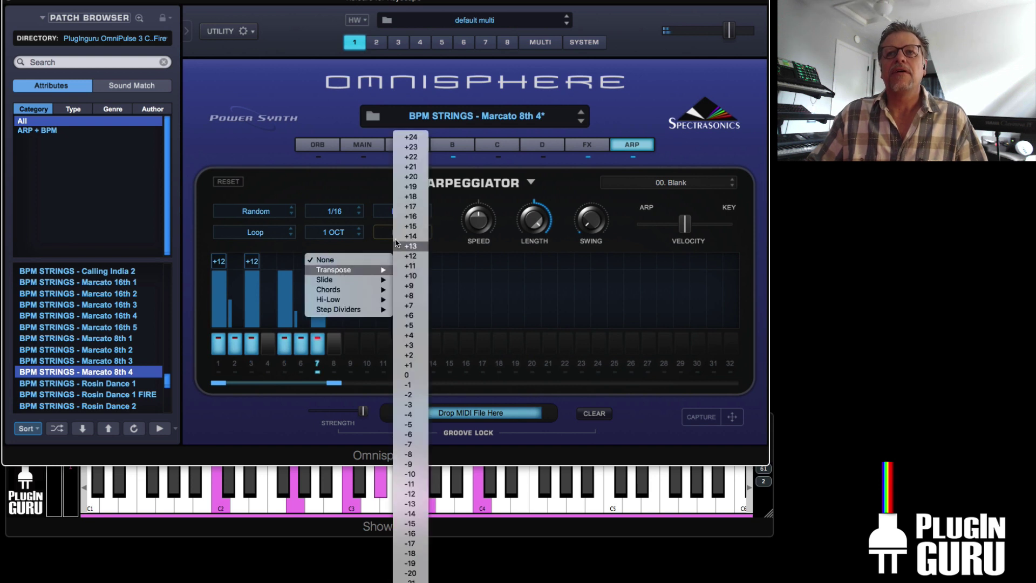
left_click(410, 137)
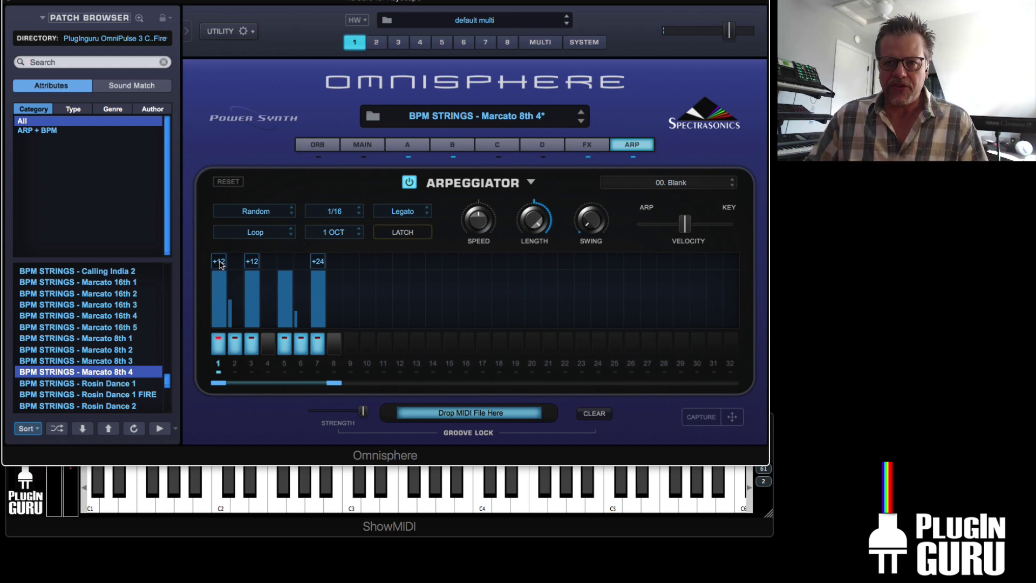
Step: Change the modifiers of arpeggiator steps 1 and 7 to Chord, keeping the note order on Random
left_click(220, 262)
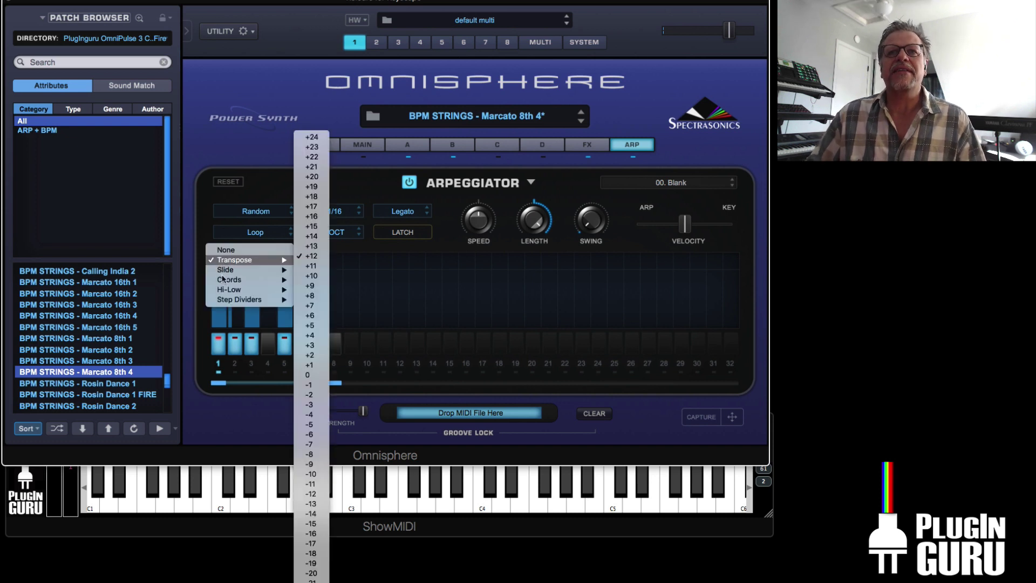
mouse_move(222, 279)
left_click(321, 279)
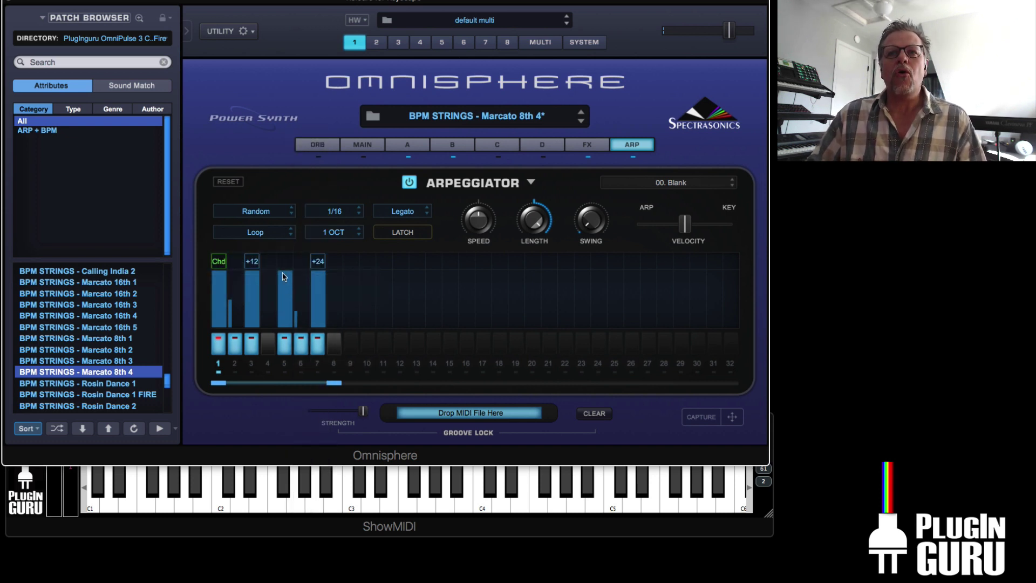
left_click(259, 216)
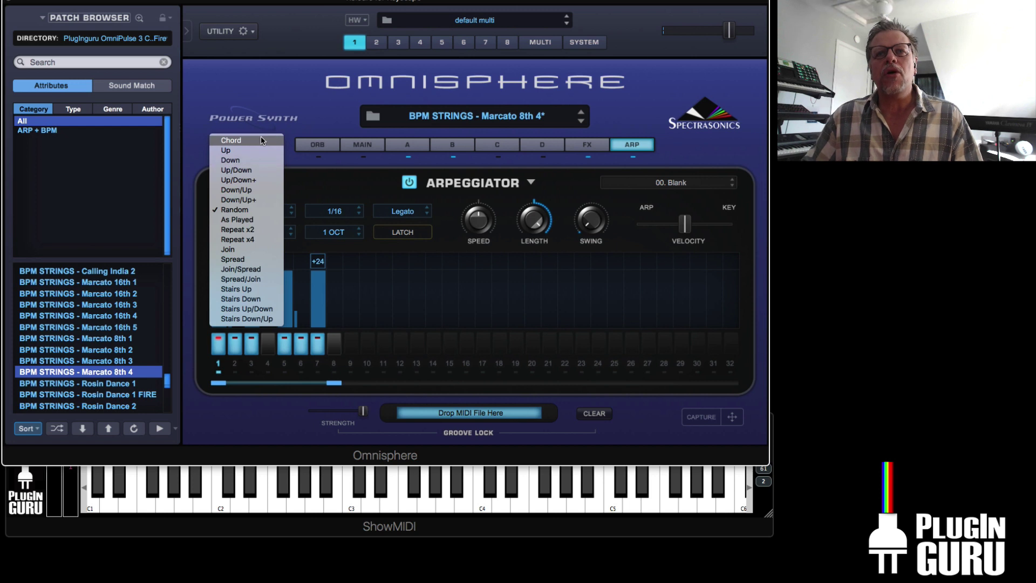
left_click(262, 210)
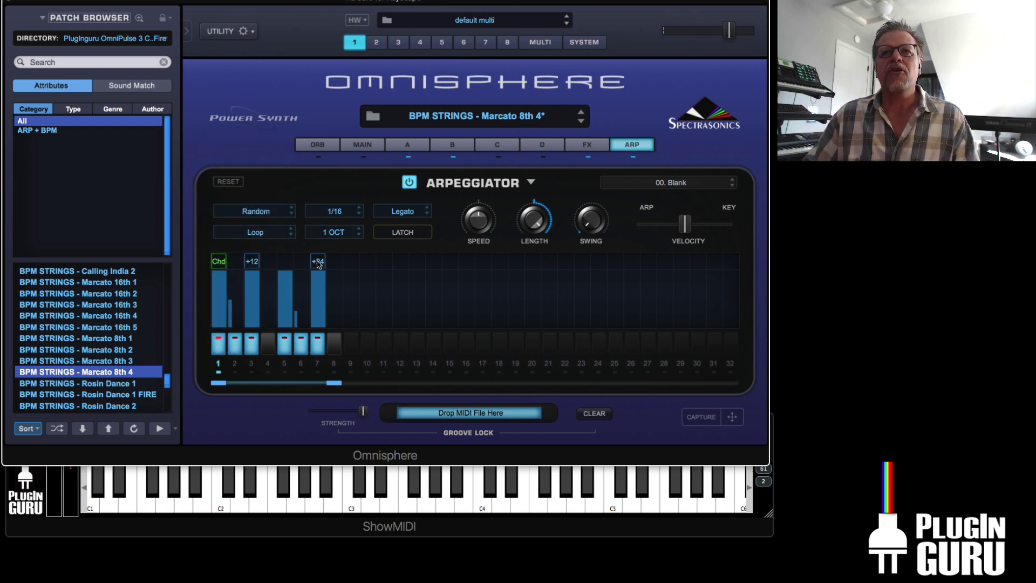
left_click(318, 262)
mouse_move(319, 265)
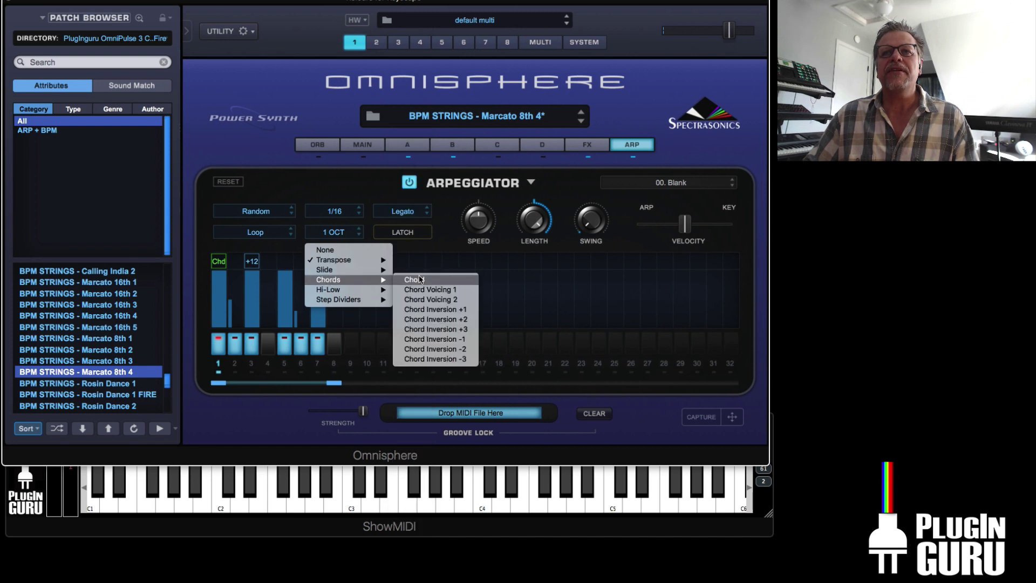
left_click(419, 281)
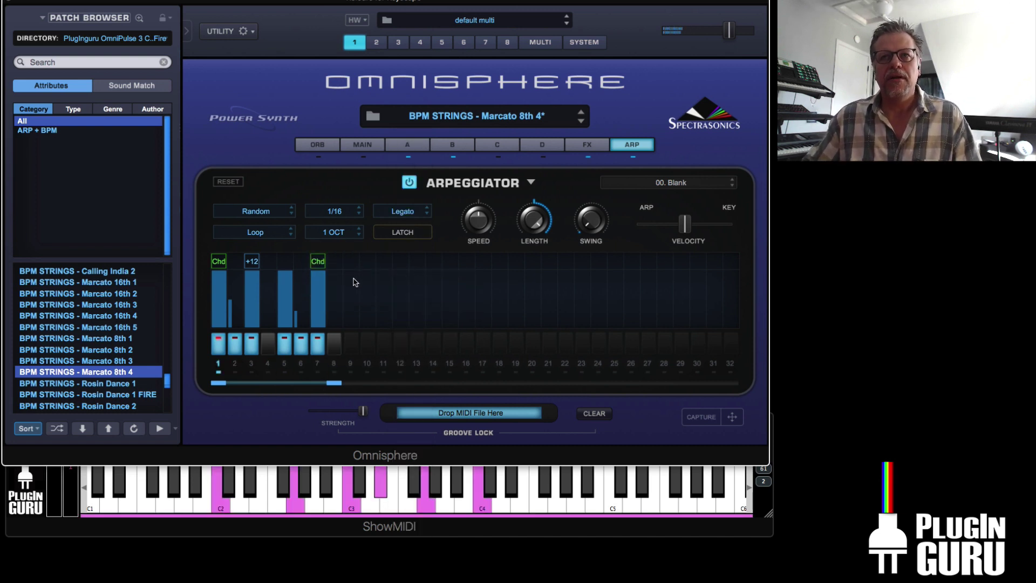
Step: Shorten and soften step 7, and enable step 8 with a short note and a slightly raised velocity
left_click_drag(322, 282, 325, 293)
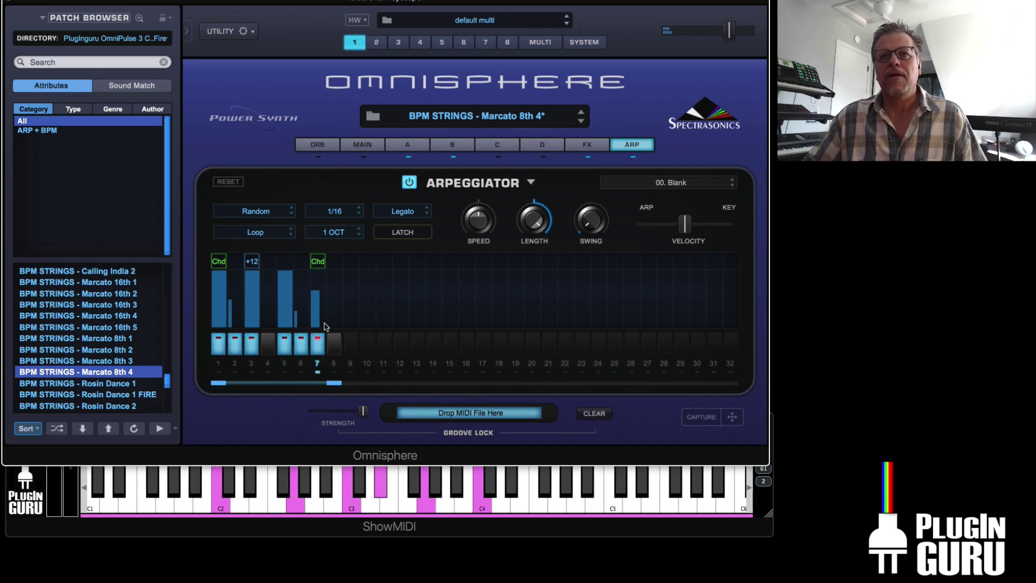
left_click(333, 343)
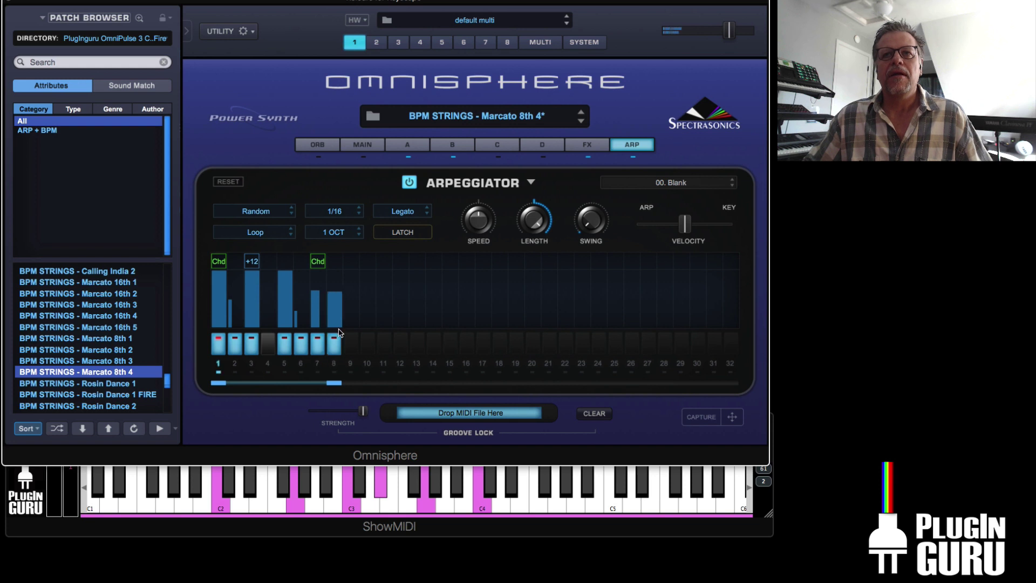
left_click_drag(340, 325, 331, 324)
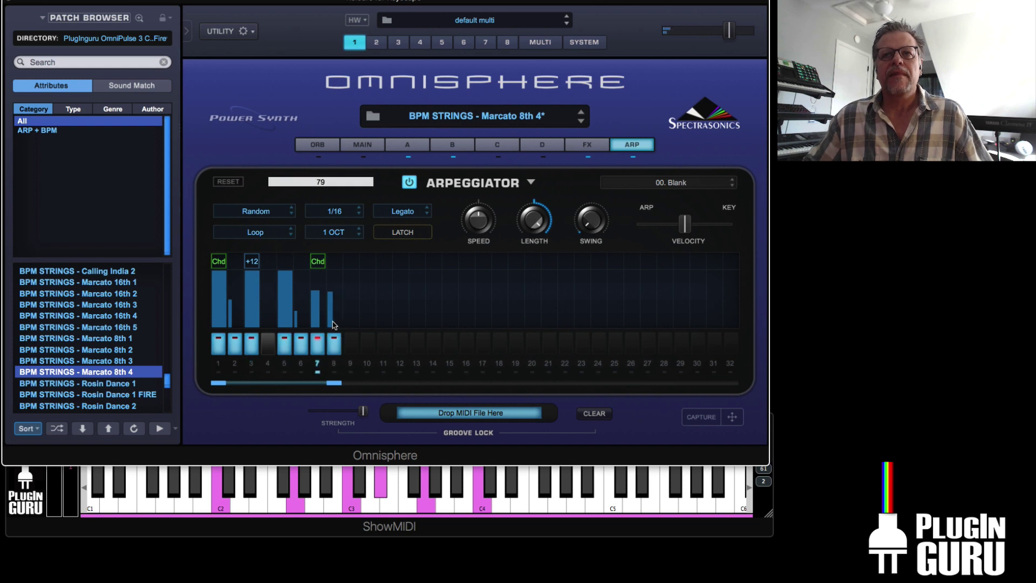
left_click(333, 286)
left_click_drag(333, 287, 334, 283)
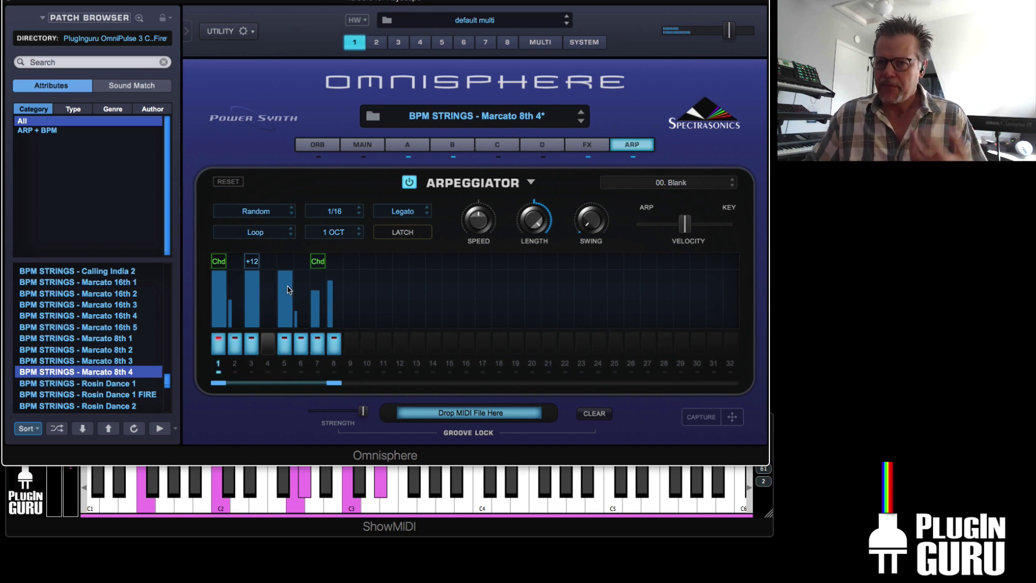
Step: Set step 7 to Chord Inversion +2 and step 8 to Chord Inversion -2
left_click(320, 264)
mouse_move(347, 260)
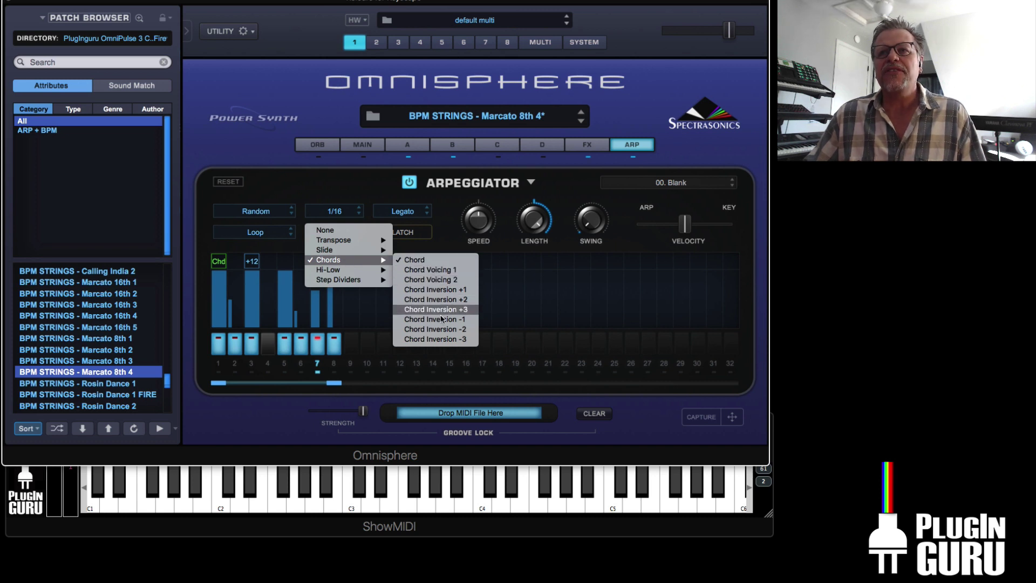
left_click(264, 309)
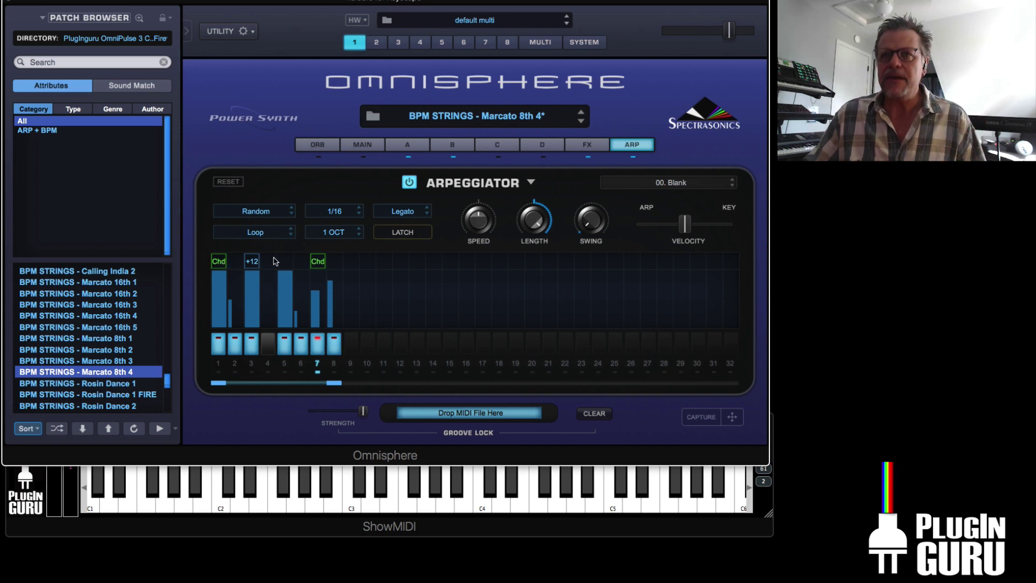
left_click(320, 262)
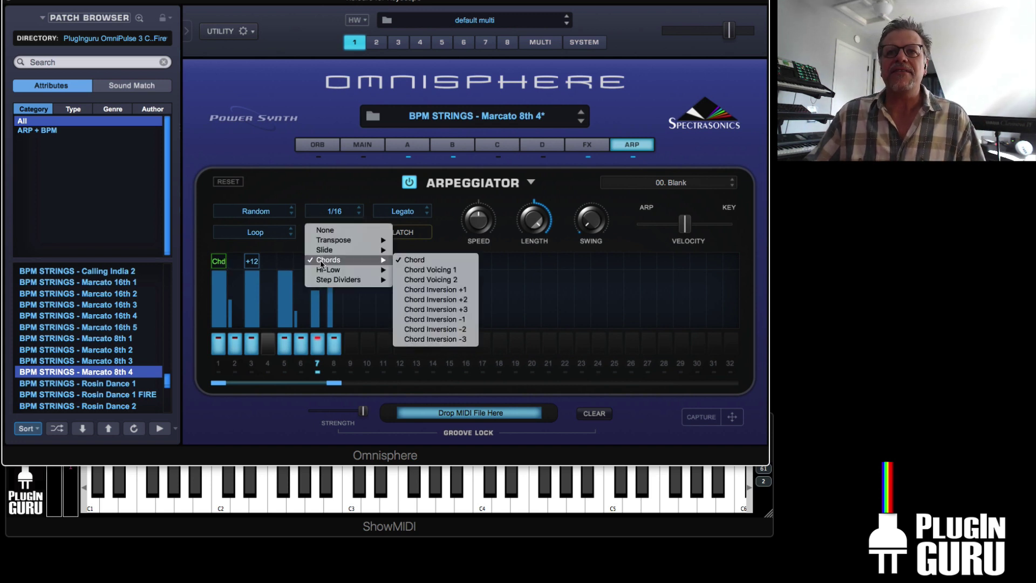
left_click(423, 299)
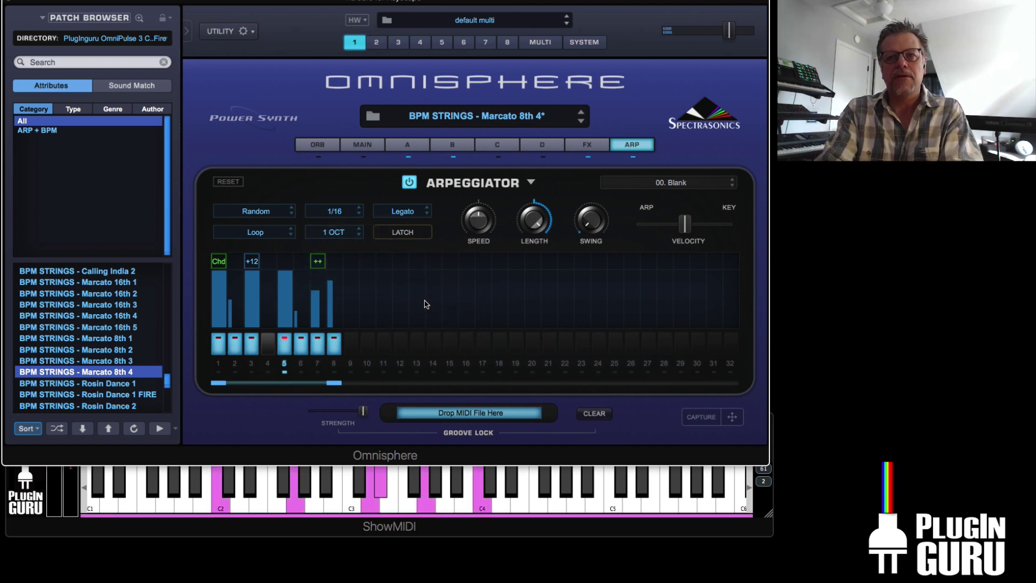
left_click(334, 262)
mouse_move(355, 293)
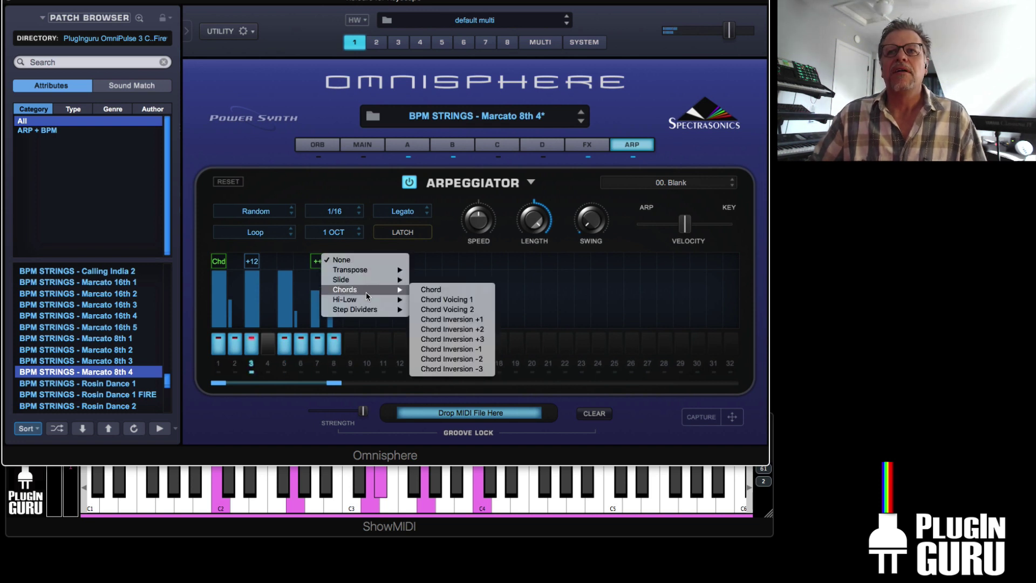
left_click(467, 355)
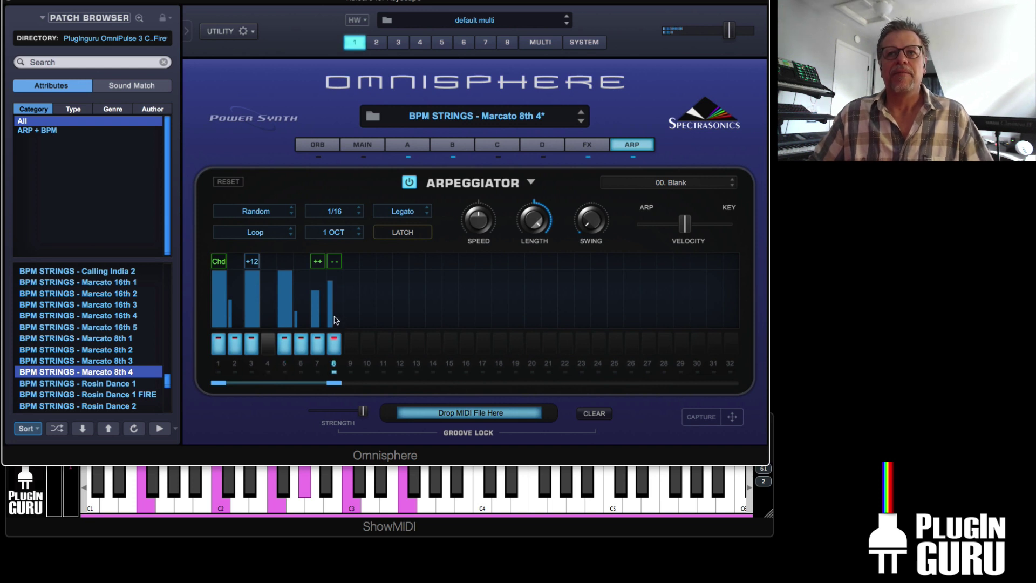
Step: Add a +12 slide modifier to arpeggiator step 5
left_click(288, 263)
mouse_move(294, 278)
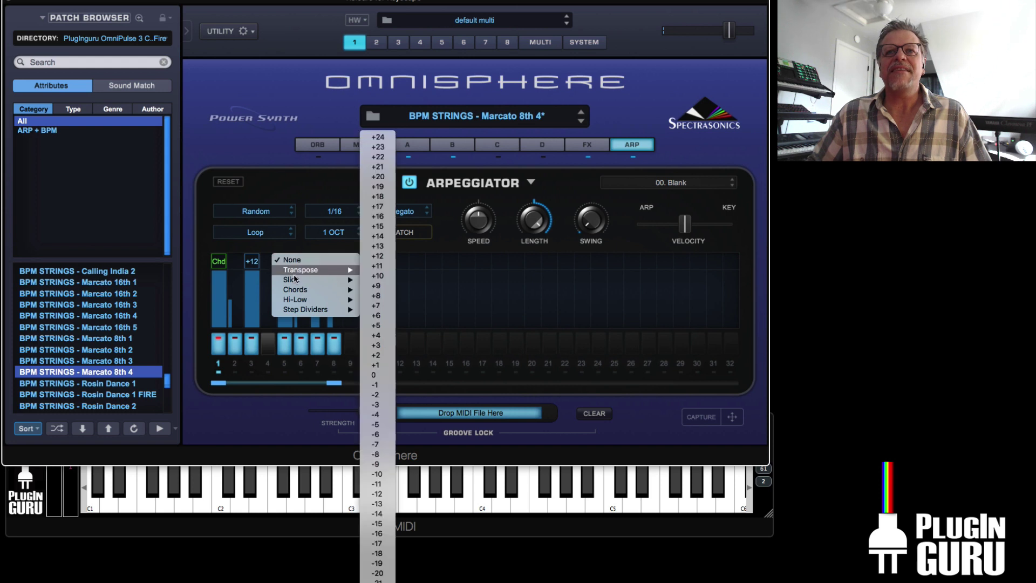
left_click(377, 256)
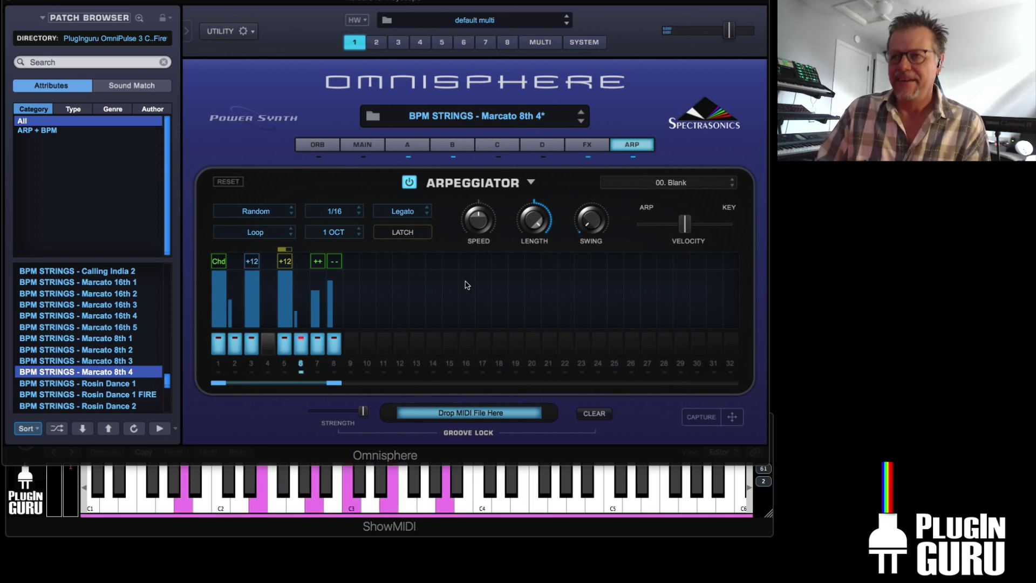
Step: Duplicate the eight-step range to fill 16 steps and shorten the note on step 11
left_click(529, 181)
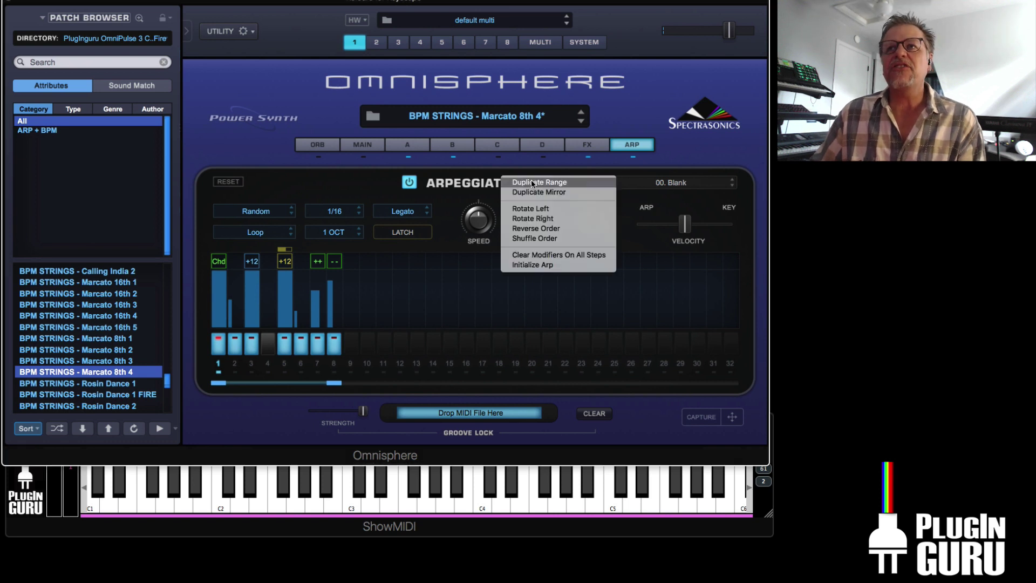
left_click(533, 183)
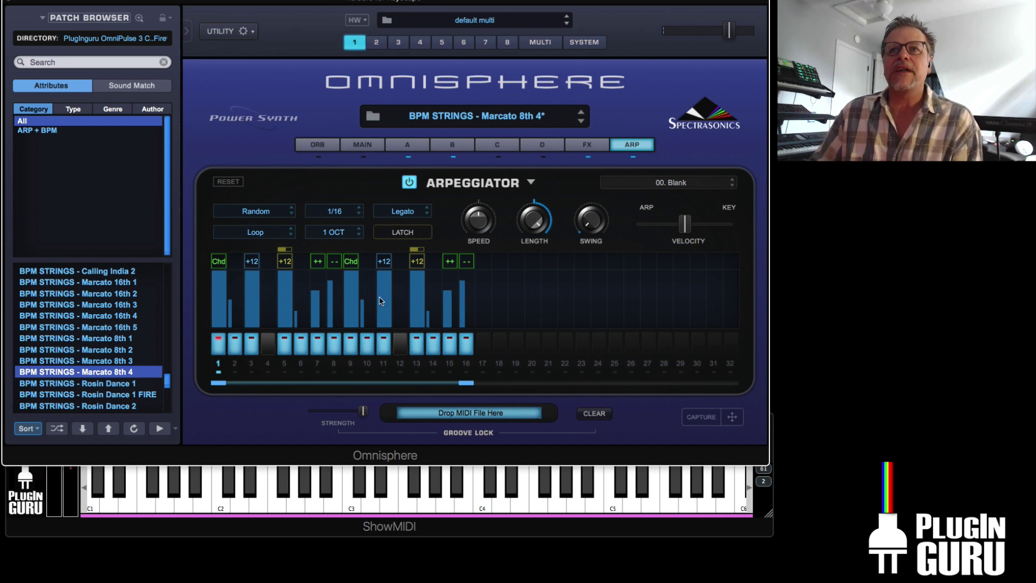
mouse_move(392, 312)
left_mouse_down()
mouse_move(418, 317)
mouse_move(425, 302)
mouse_move(433, 322)
mouse_move(434, 275)
left_mouse_up()
Step: Add a Step Divider 3 modifier to arpeggiator step 14
left_click(436, 261)
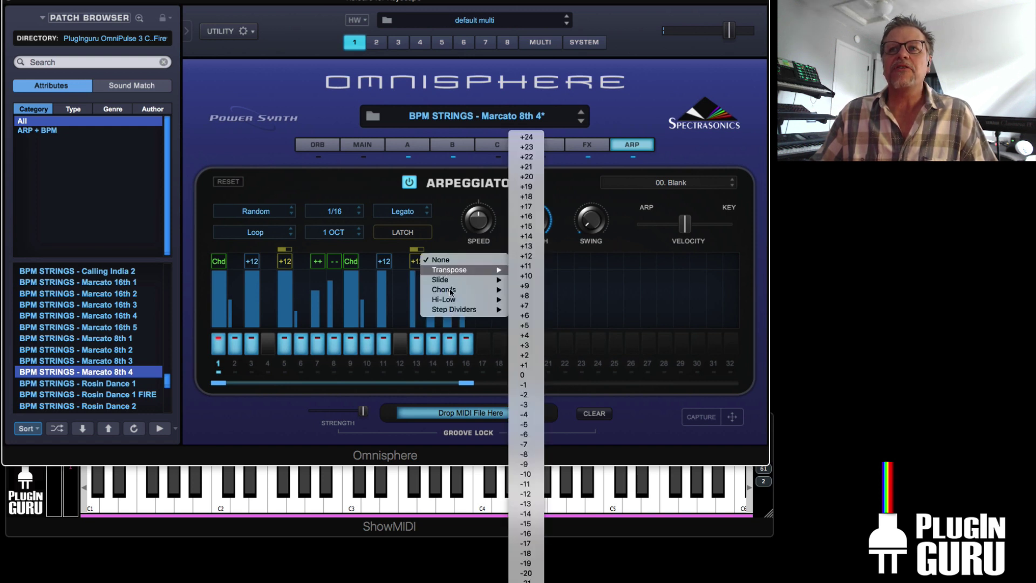
mouse_move(448, 312)
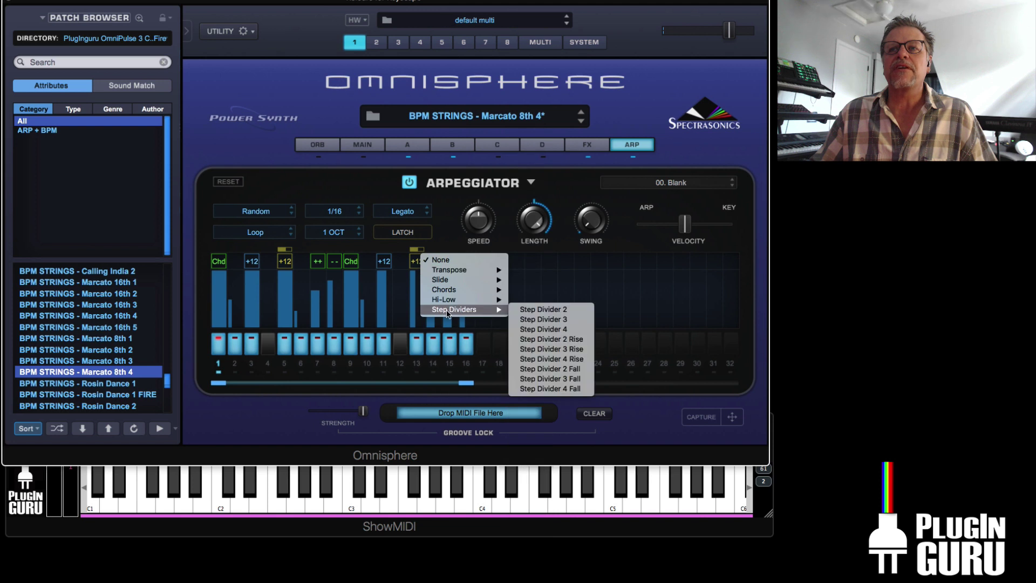
left_click(542, 320)
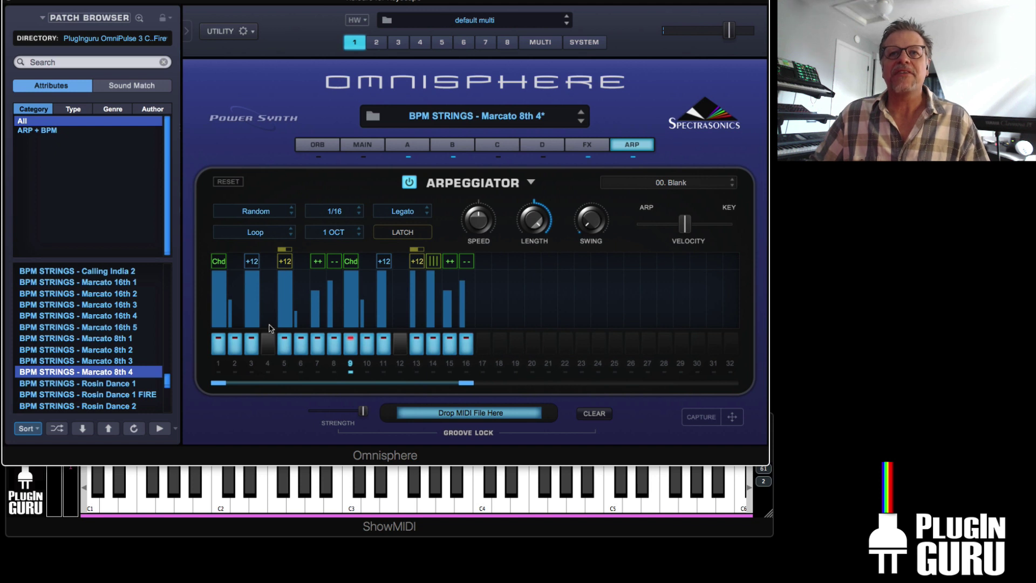
Step: Enable arpeggiator step 4 with a fairly high velocity and give it a Step Divider 2 modifier
left_click_drag(270, 328, 269, 283)
left_click(268, 261)
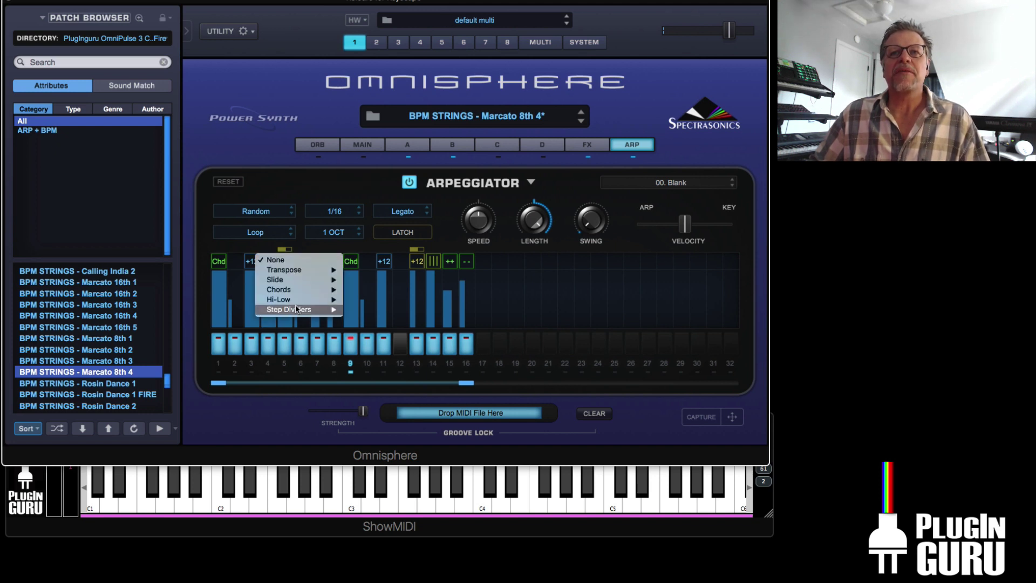
mouse_move(295, 309)
left_click(372, 311)
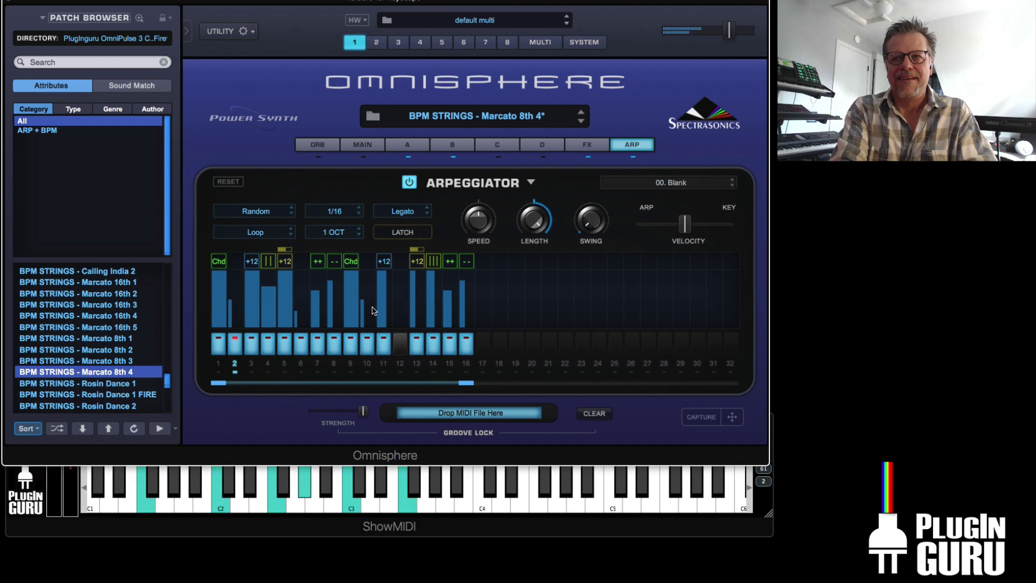
Step: Set the slide modifier on arpeggiator step 13 to +7
left_click(417, 261)
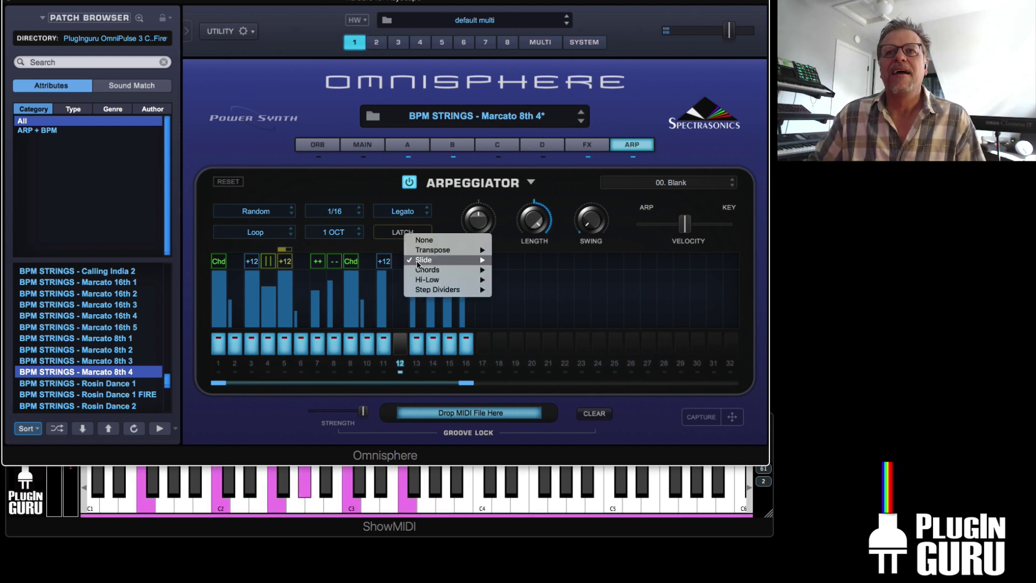
mouse_move(417, 261)
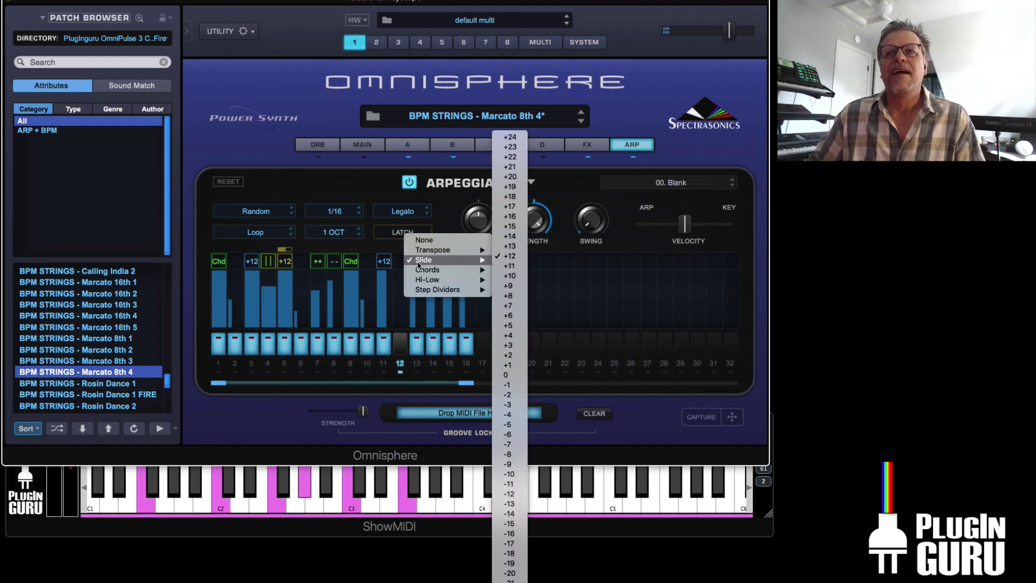
left_click(519, 308)
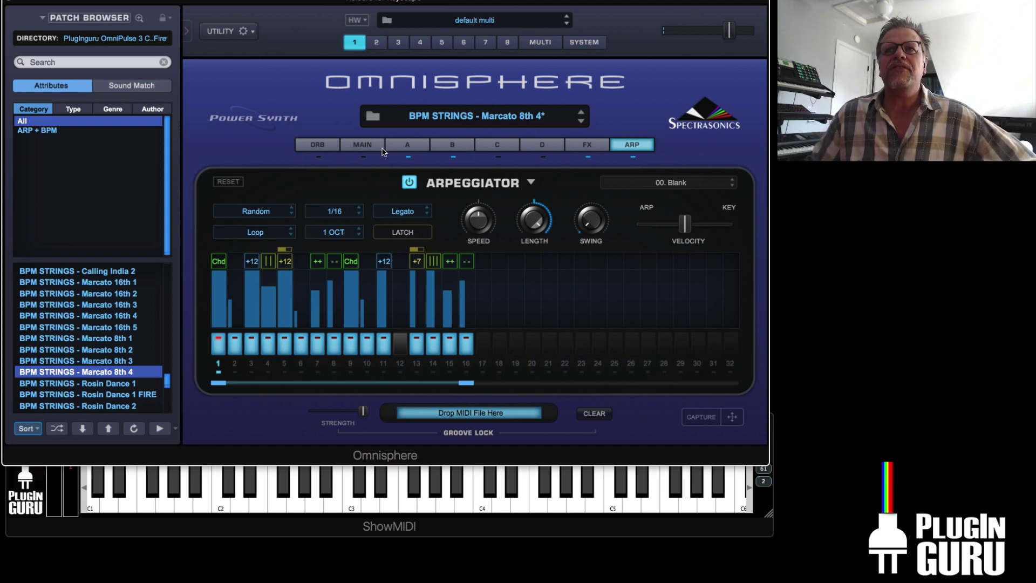
Step: Check the patch's pitch bend range and capture 2 bars of the arpeggiator's MIDI output
left_click(359, 147)
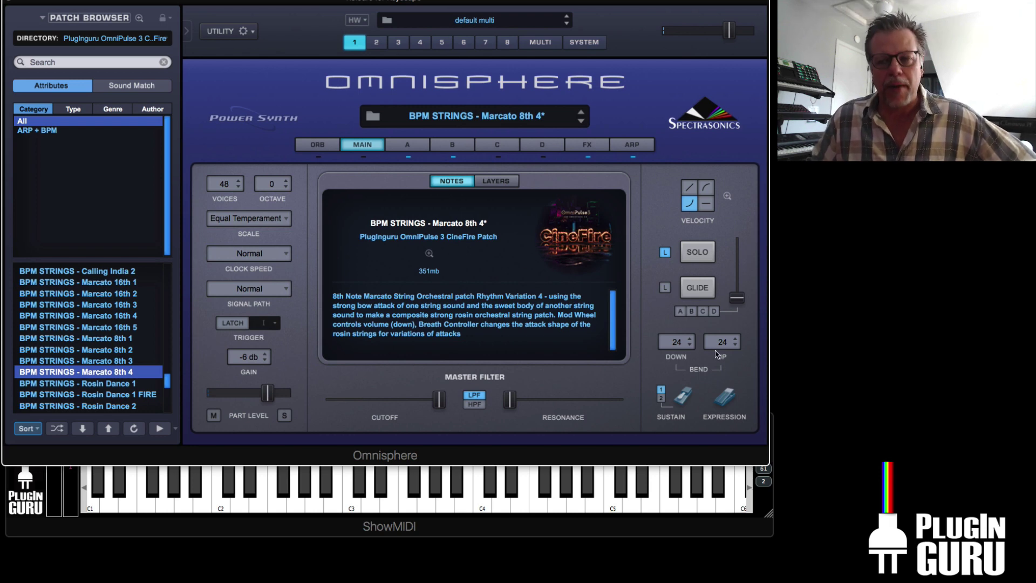
left_click(631, 145)
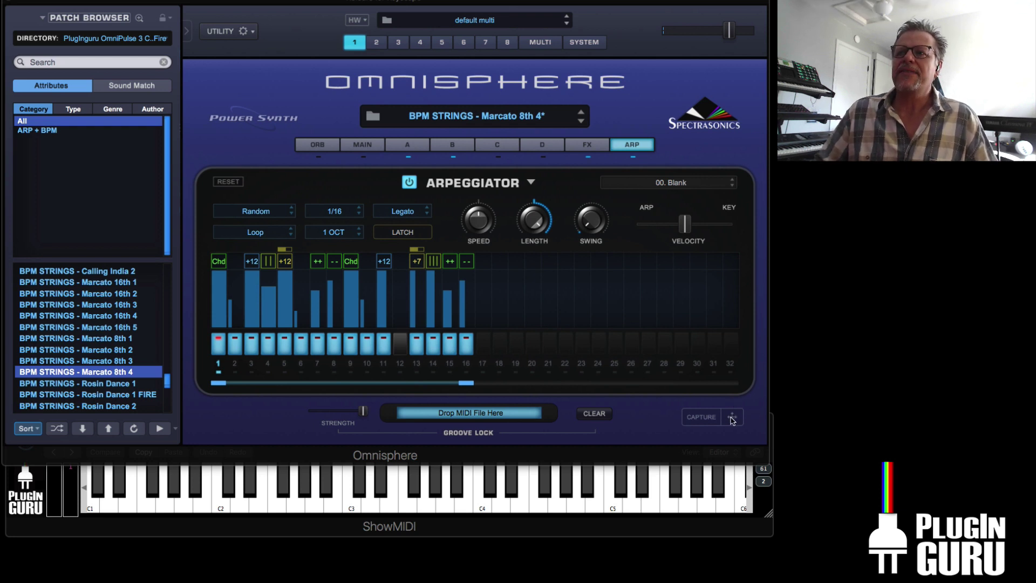
left_click(709, 420)
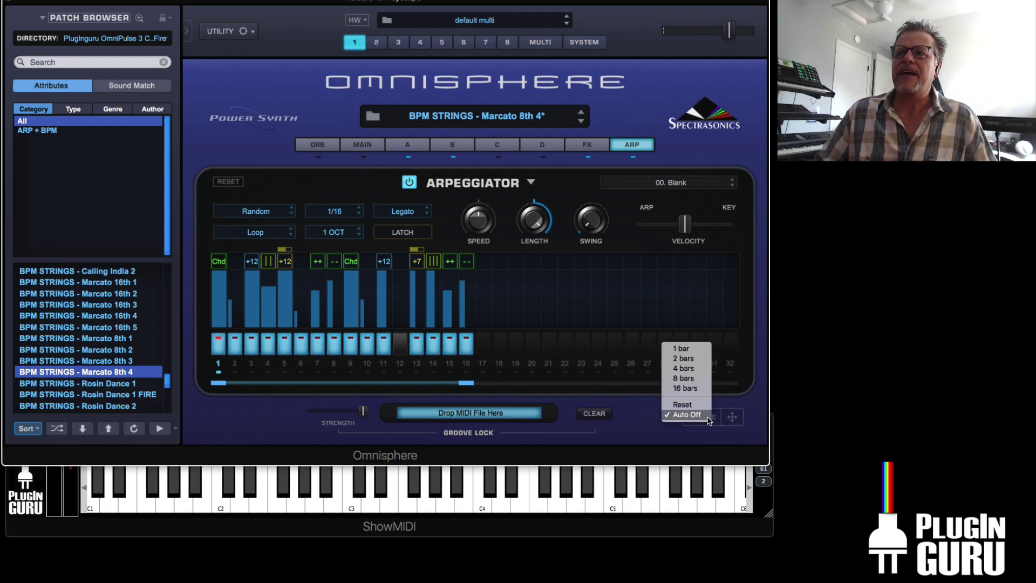
left_click(686, 368)
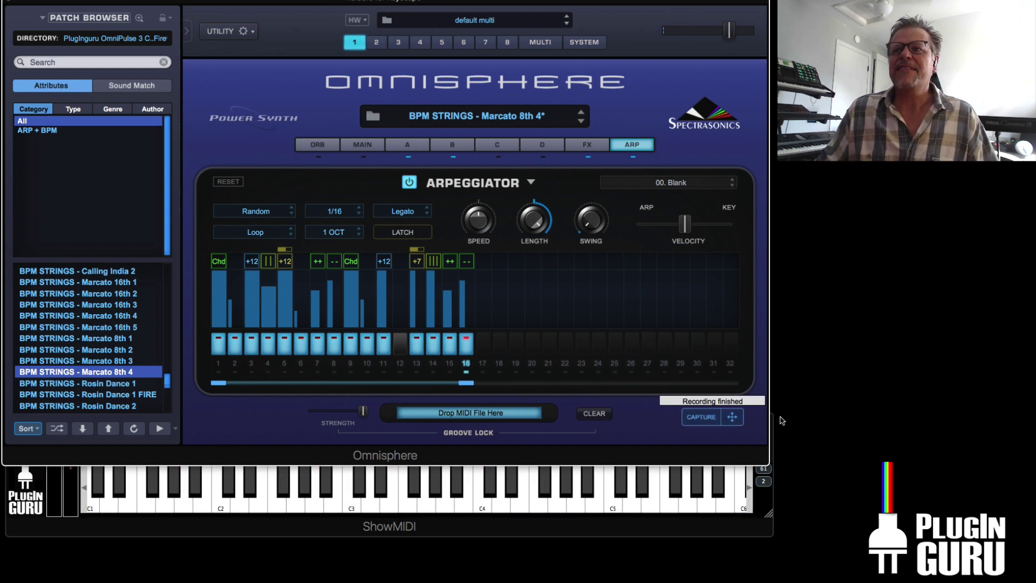
Step: Bring up Logic Pro and place the captured arpeggiator MIDI on the Kolours for Keyscape track at bar 1
mouse_move(732, 421)
left_mouse_down()
mouse_move(953, 315)
mouse_move(753, 402)
mouse_move(733, 423)
left_mouse_up()
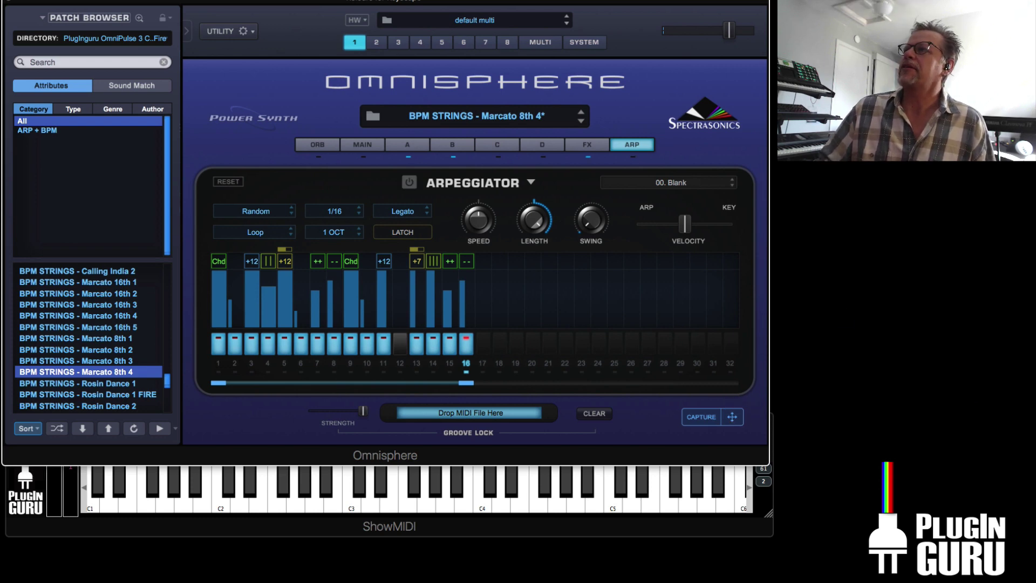
left_click(825, 383)
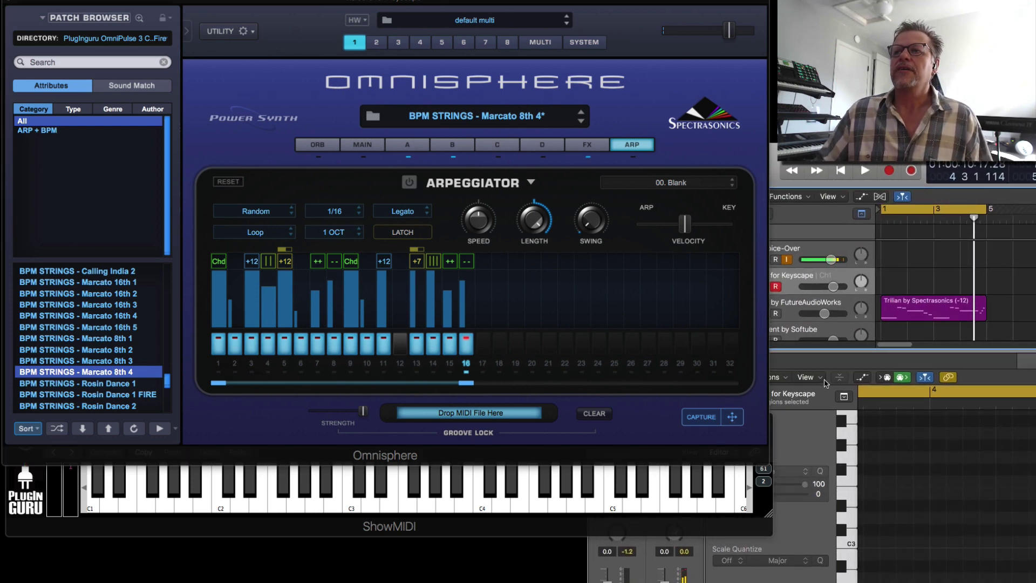
left_click_drag(732, 417, 893, 281)
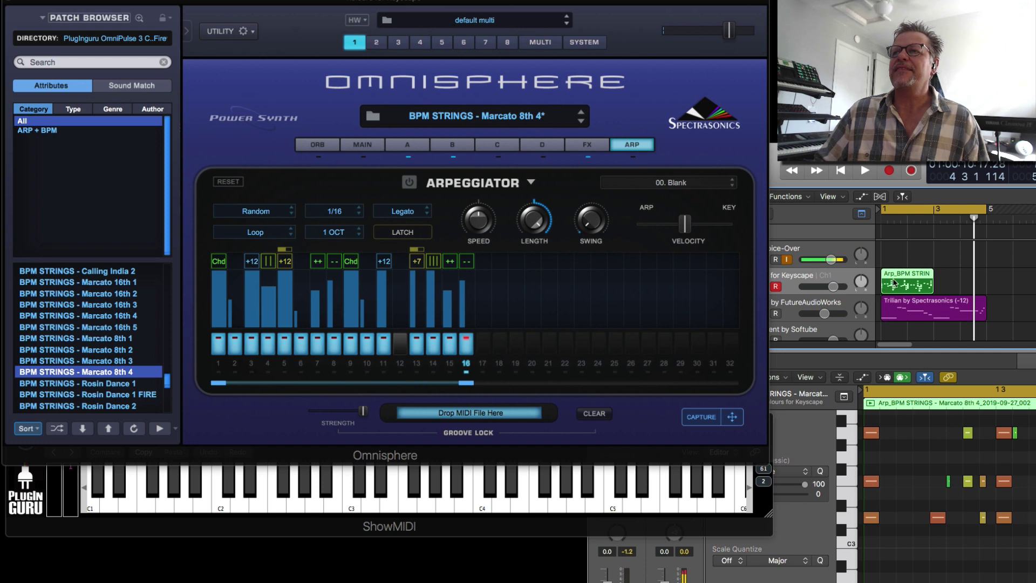
Step: Play the captured arpeggiator region and turn on looping for it
key("space")
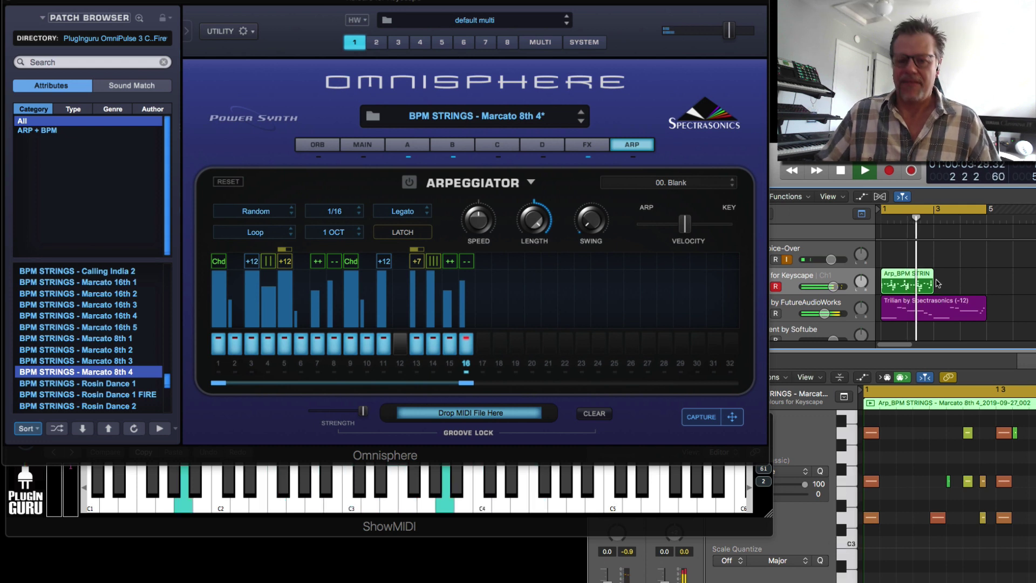
left_click(915, 281)
key("l")
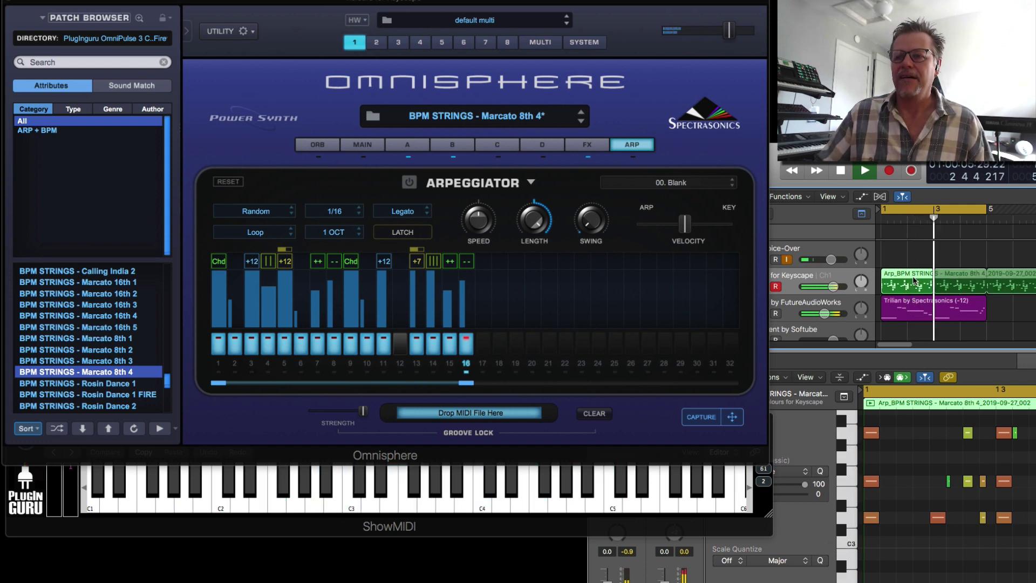
key("space")
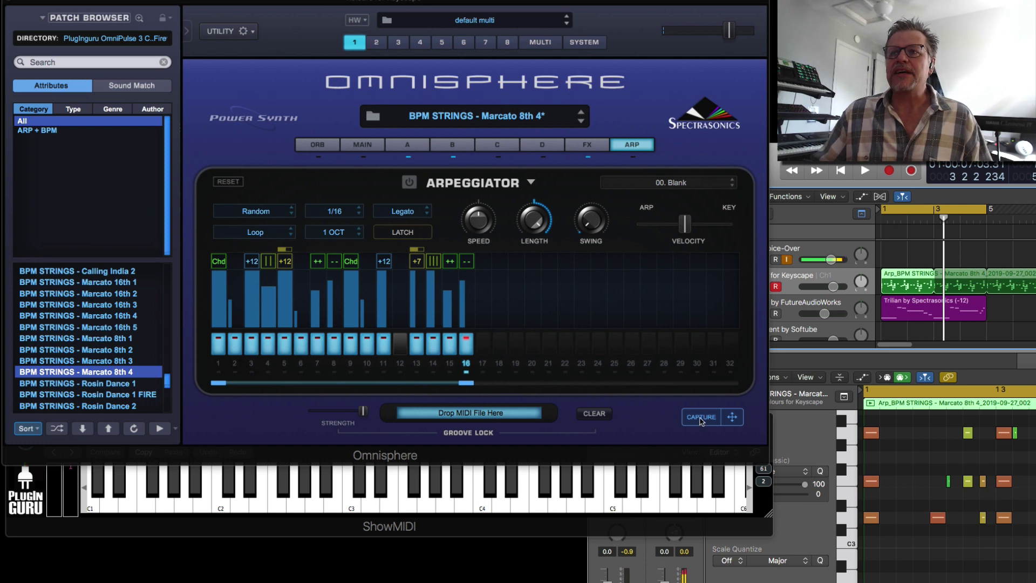
Step: Review the arpeggiator's capture length options, and play the looped region in Logic Pro while viewing its Piano Roll notes
left_click(701, 419)
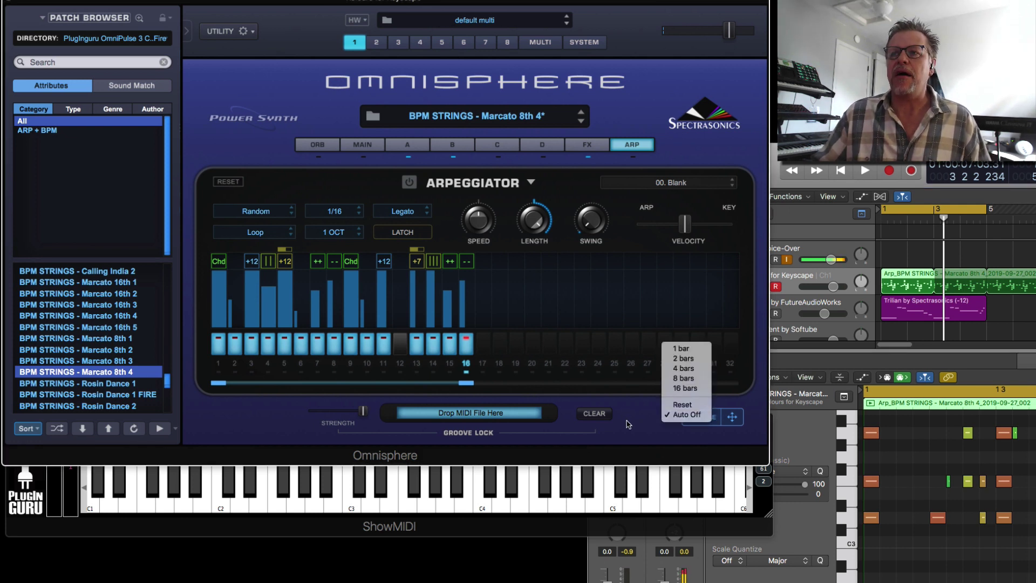
left_click(694, 395)
left_click_drag(732, 419, 887, 324)
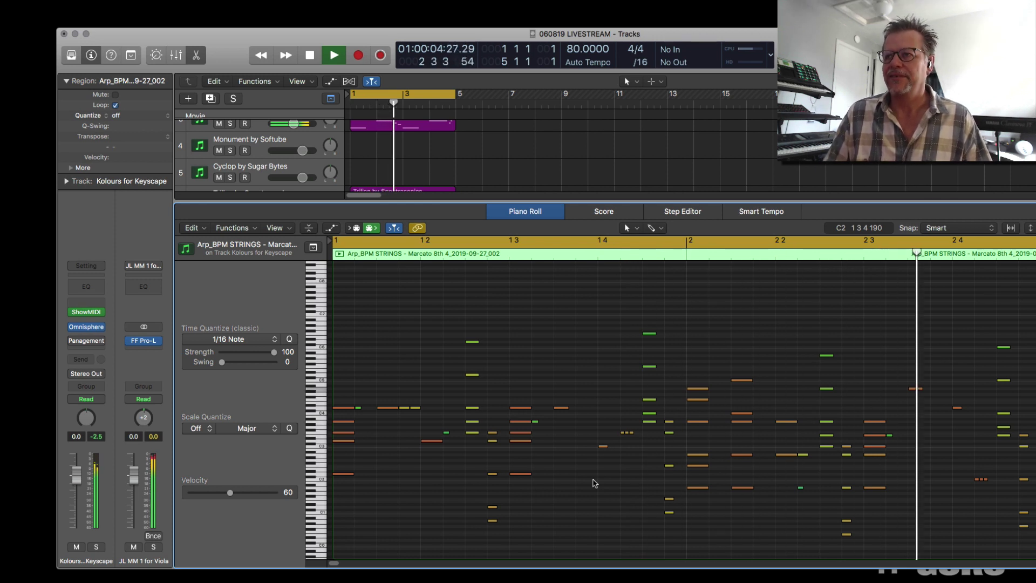
key("space")
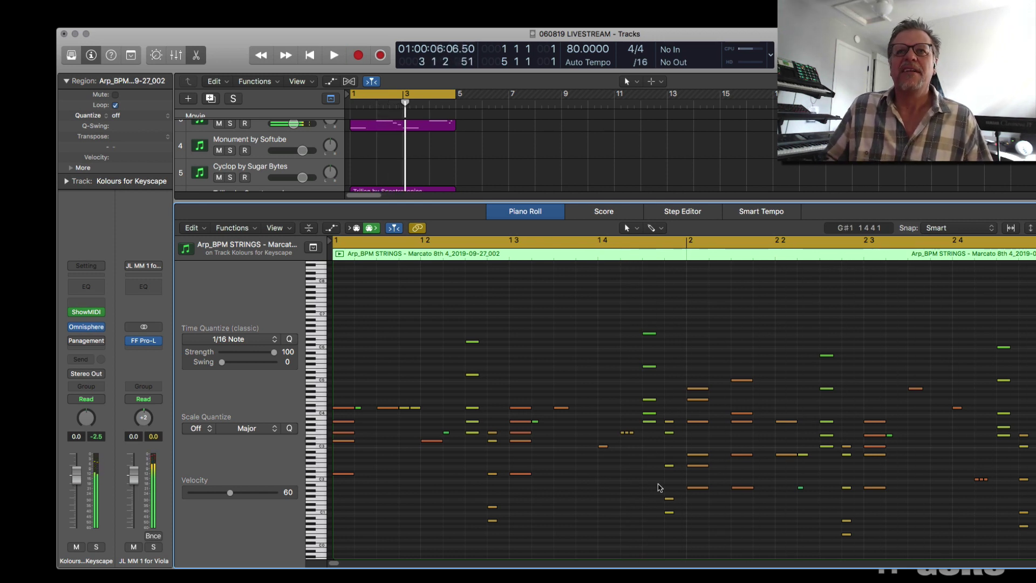
Step: Solo the Kolours for Keyscape track and hide the Piano Roll so the full track list is shown
scroll(277, 176, "up", 2)
key("s")
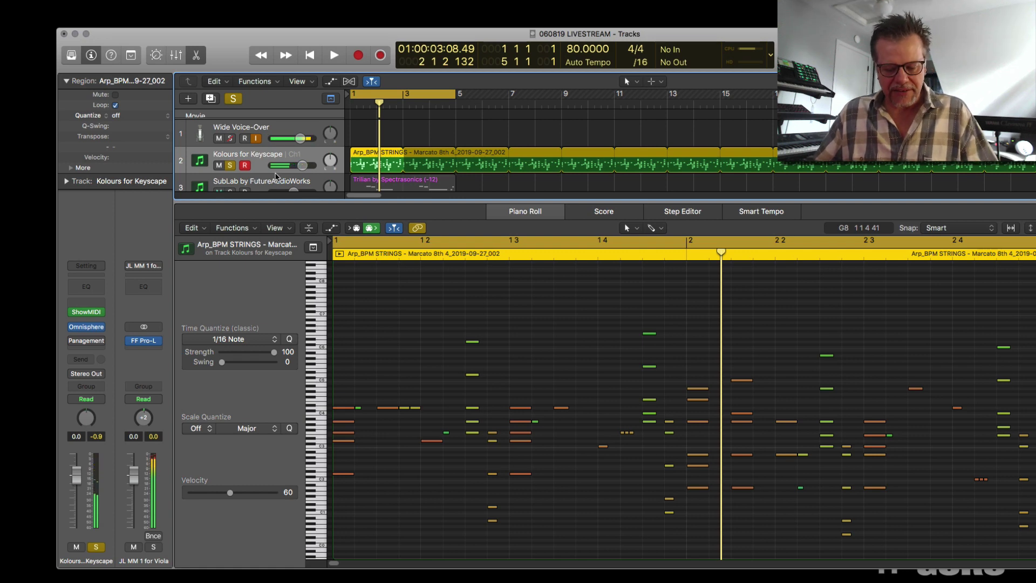
key("x")
key("x")
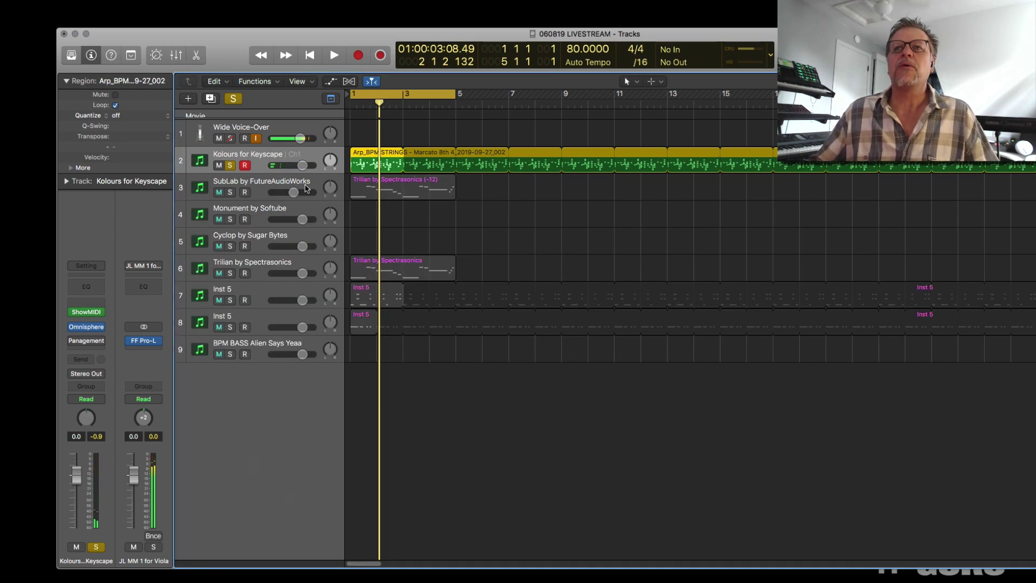
Step: Return the playhead to bar 1 and display the pitch bend automation of the captured region on the Kolours for Keyscape track
key("super+Right")
key("super+Down")
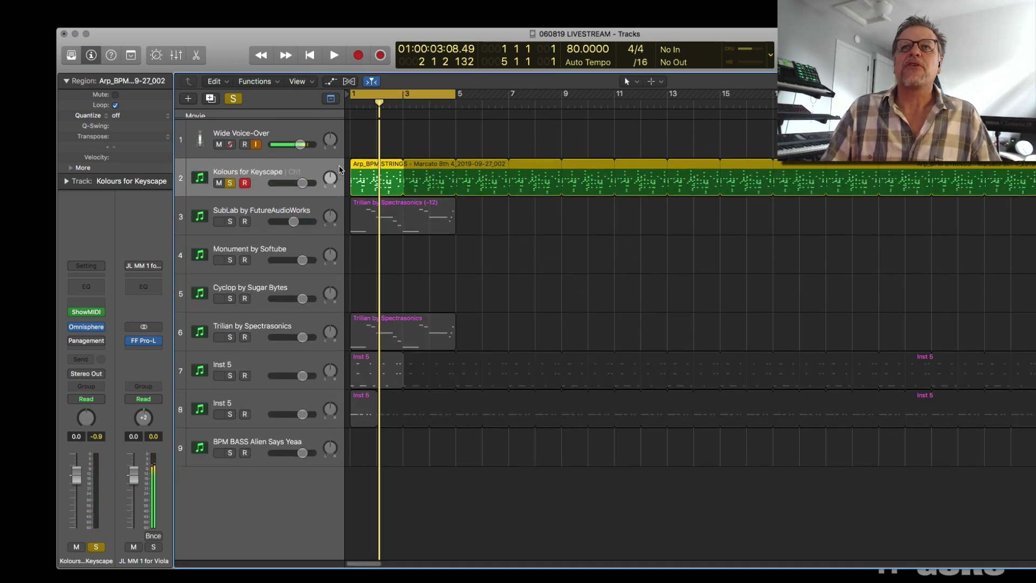
key("Return")
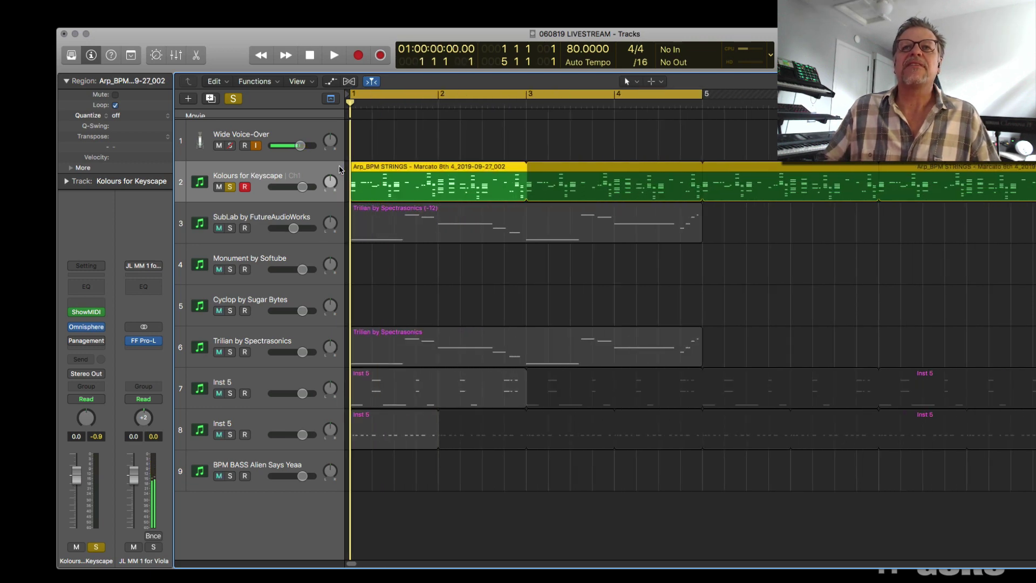
key("super+Right")
key("a")
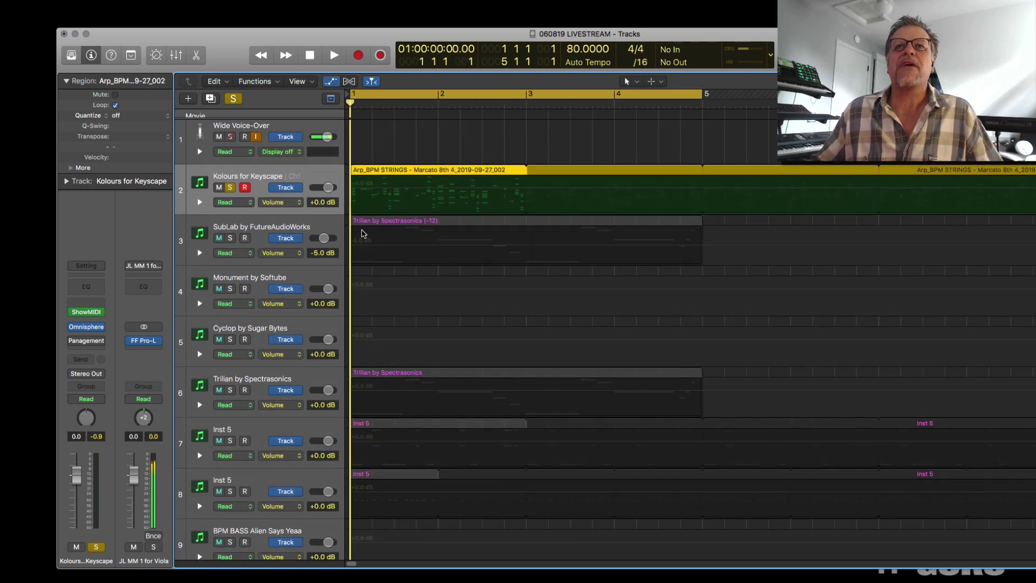
left_click(276, 203)
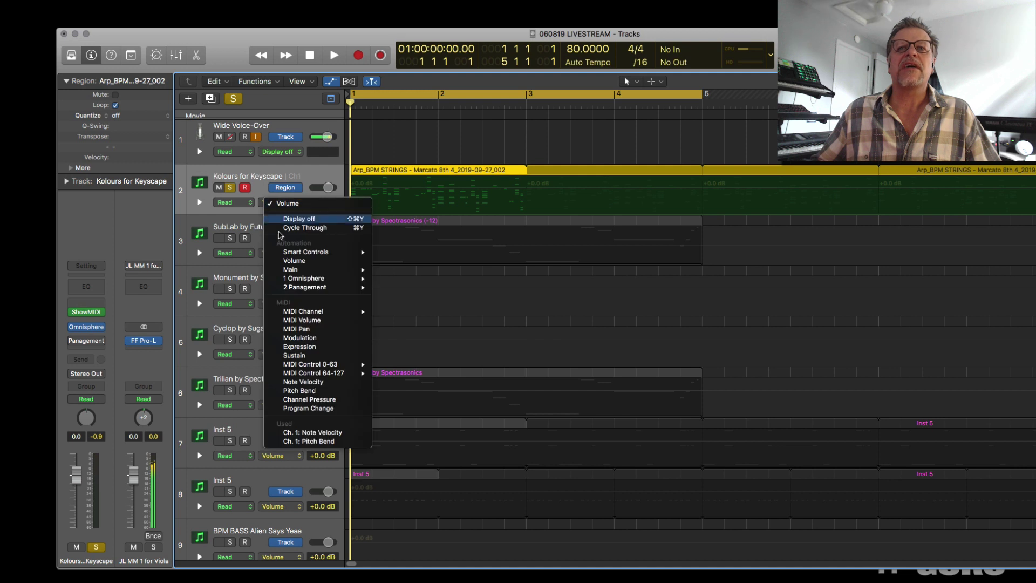
left_click(312, 440)
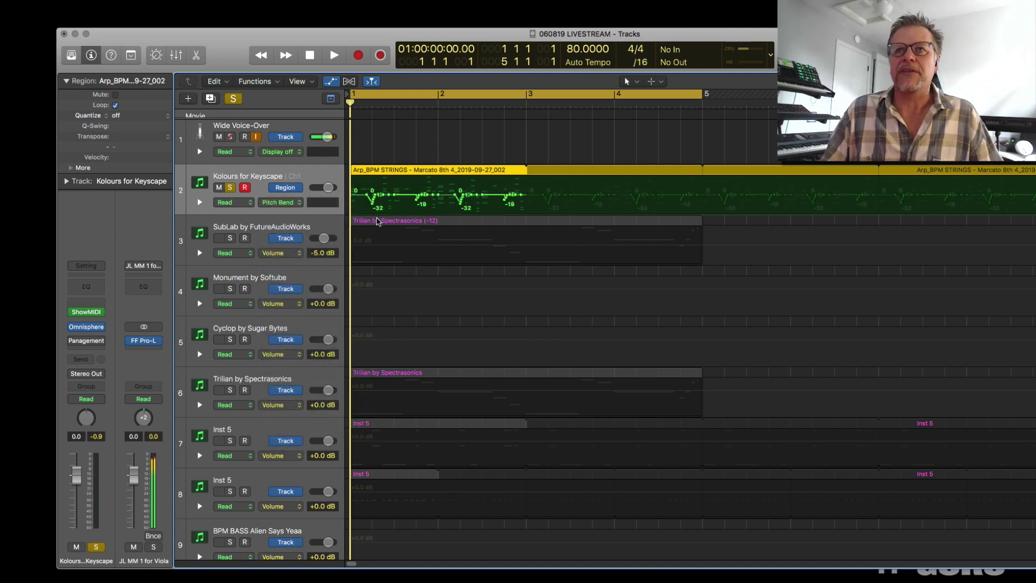
Step: Play the soloed region from bar 1 and examine its pitch bend curve up close
key("space")
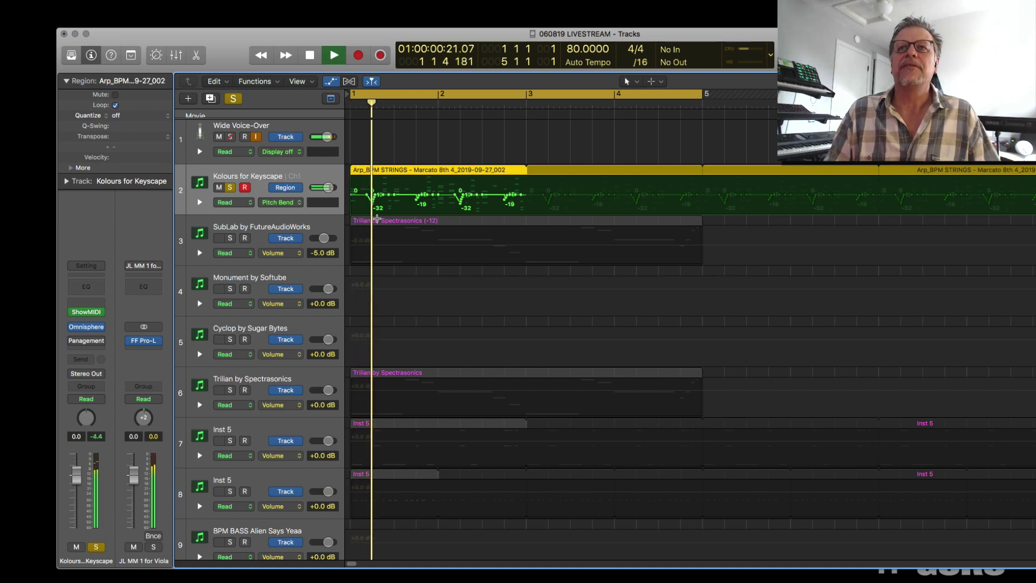
key("super+Right")
key("super+Right")
key("super+Down")
key("super+Down")
key("super+Down")
key("super+Down")
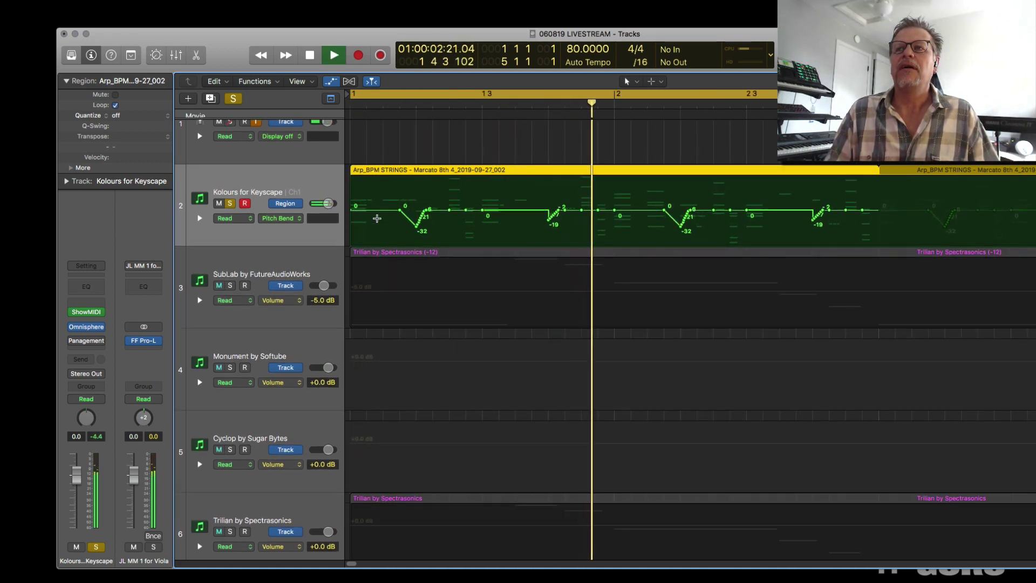
key("space")
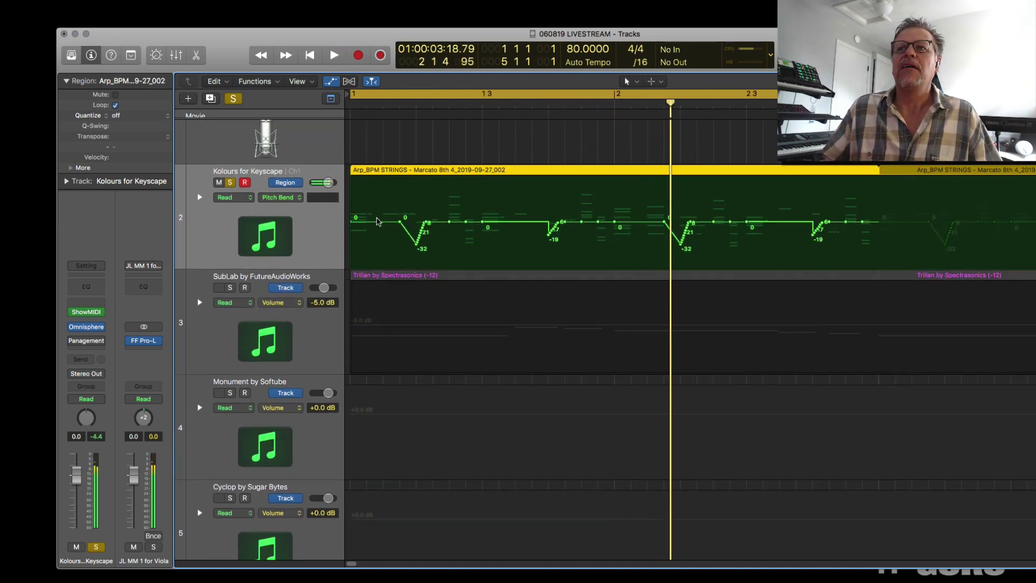
Step: Raise the second pitch bend dip in bar 1 into a tall upward spike and play the region from the start
left_click(557, 231)
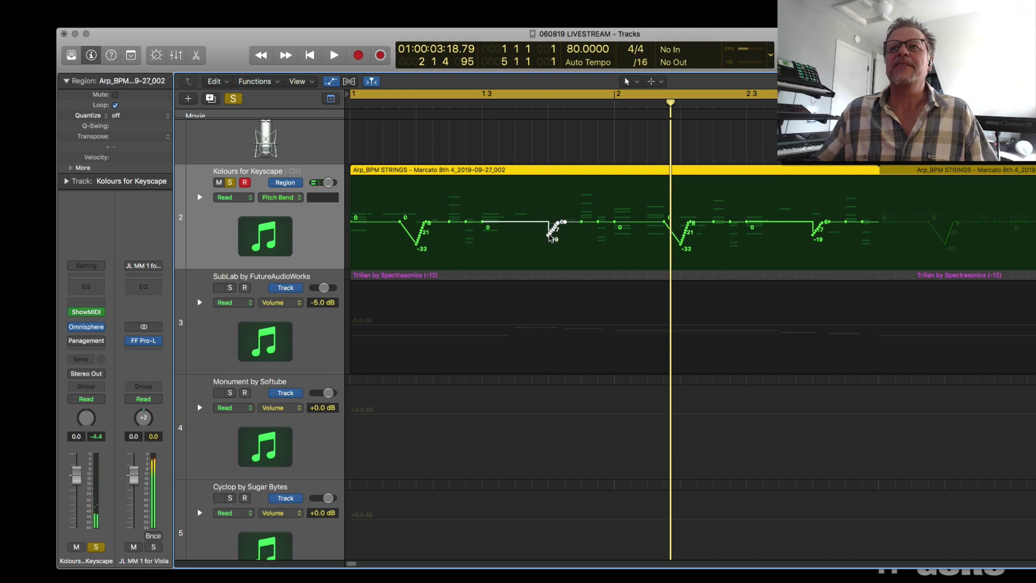
left_click_drag(556, 230, 551, 178)
key("Return")
key("space")
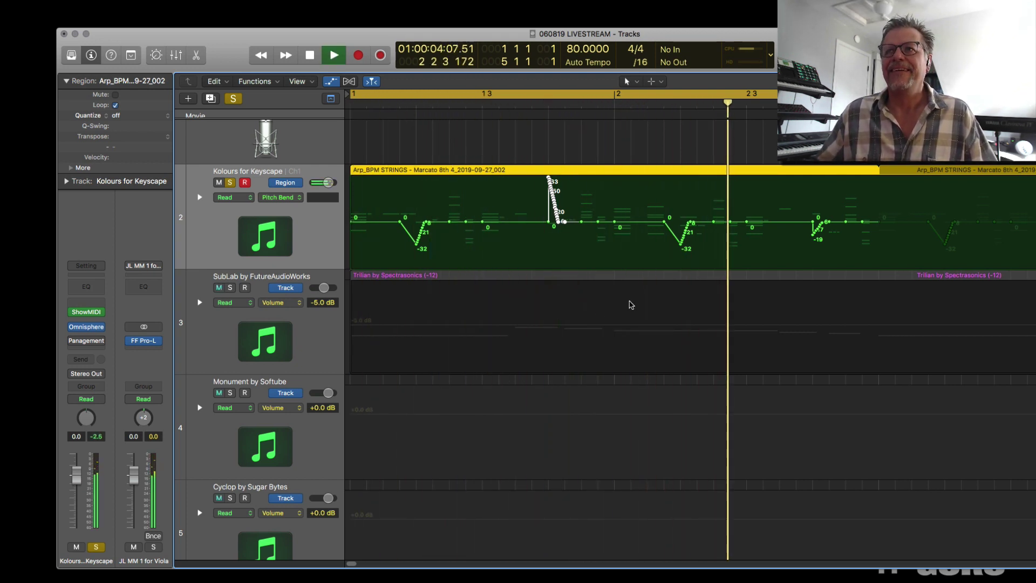
key("space")
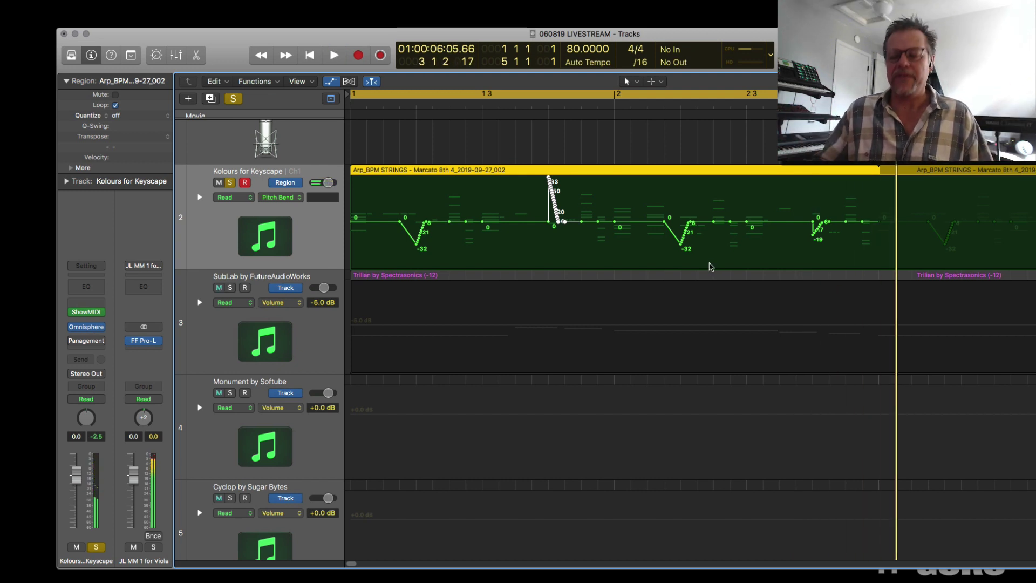
key("space")
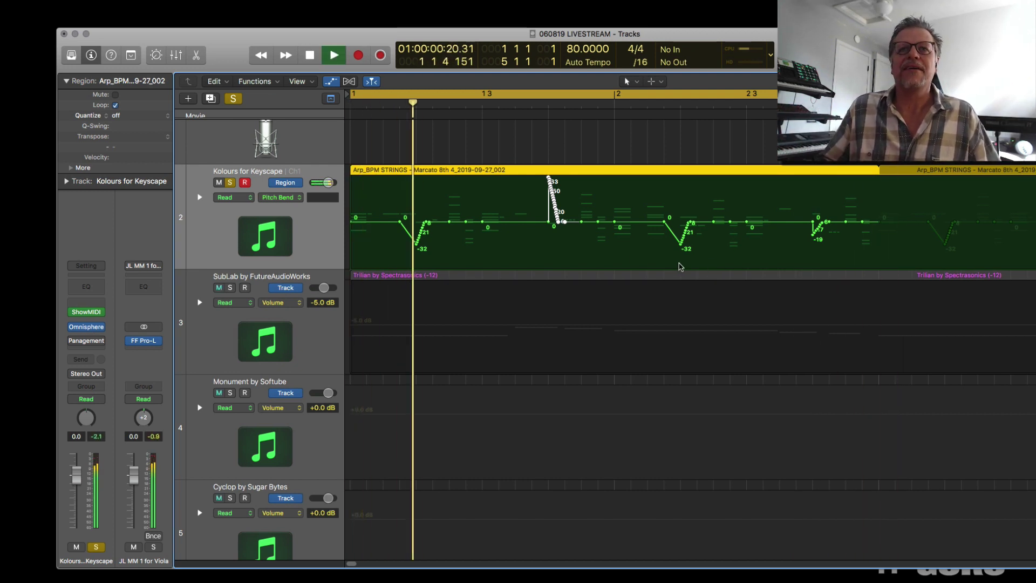
Step: Unsolo the Kolours for Keyscape track during playback to hear it with the other tracks, and stop playback
left_click(229, 183)
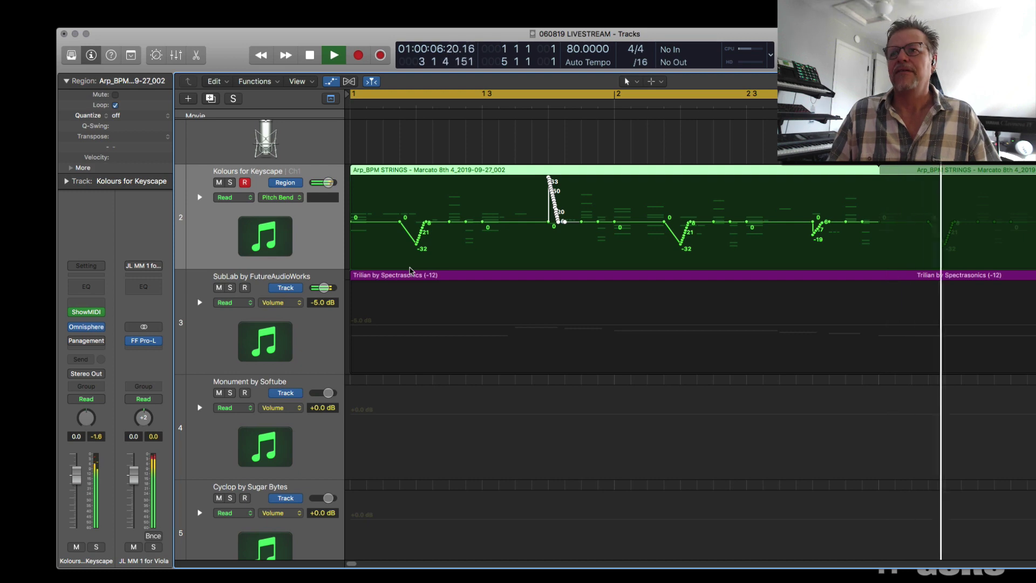
key("space")
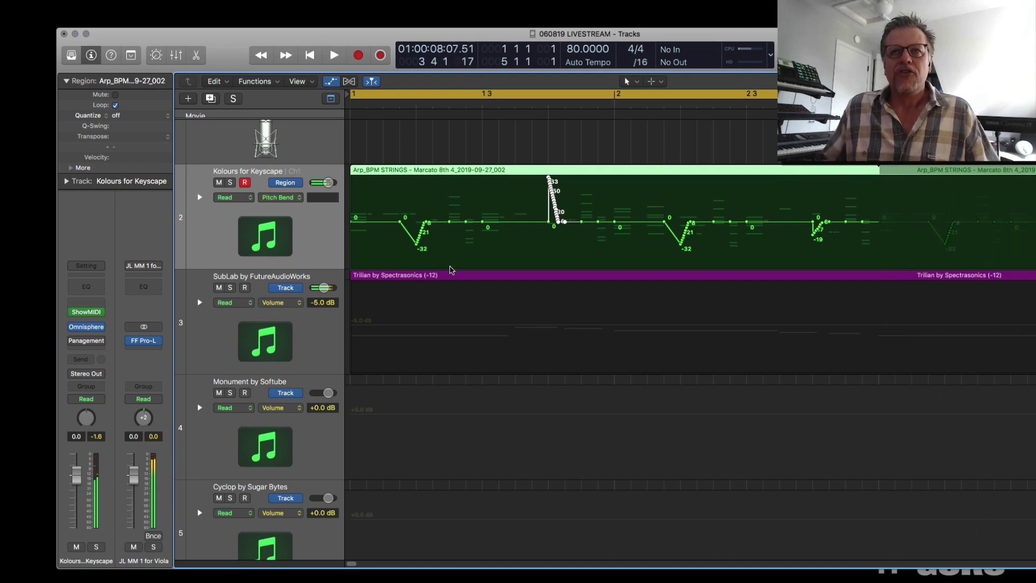
Step: Open Omnisphere from the Kolours for Keyscape track and save its arpeggiator pattern as the preset "Crazy Trap Stringz" in the Arpeggiator folder
left_click(90, 328)
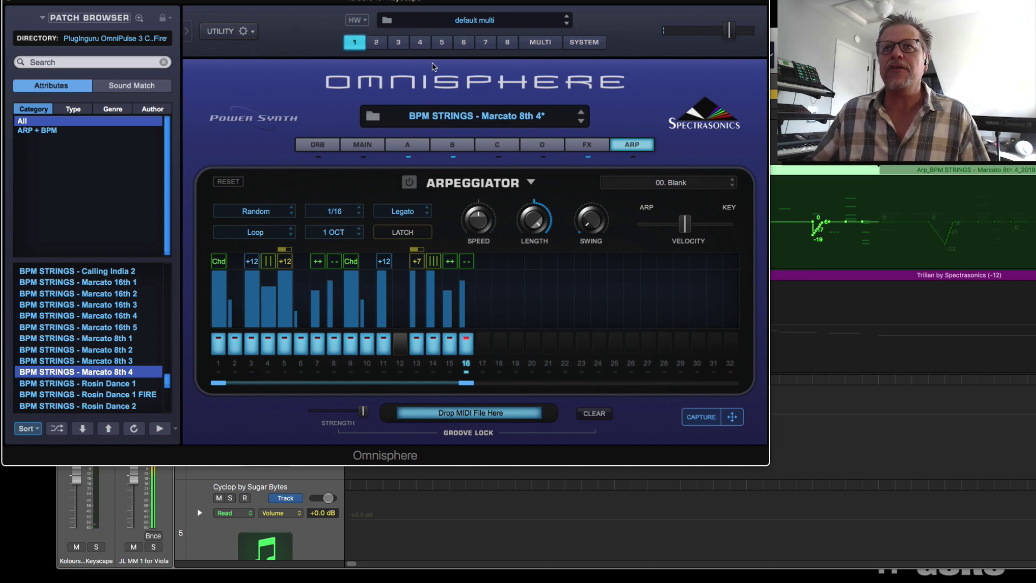
left_click_drag(430, 2, 464, 15)
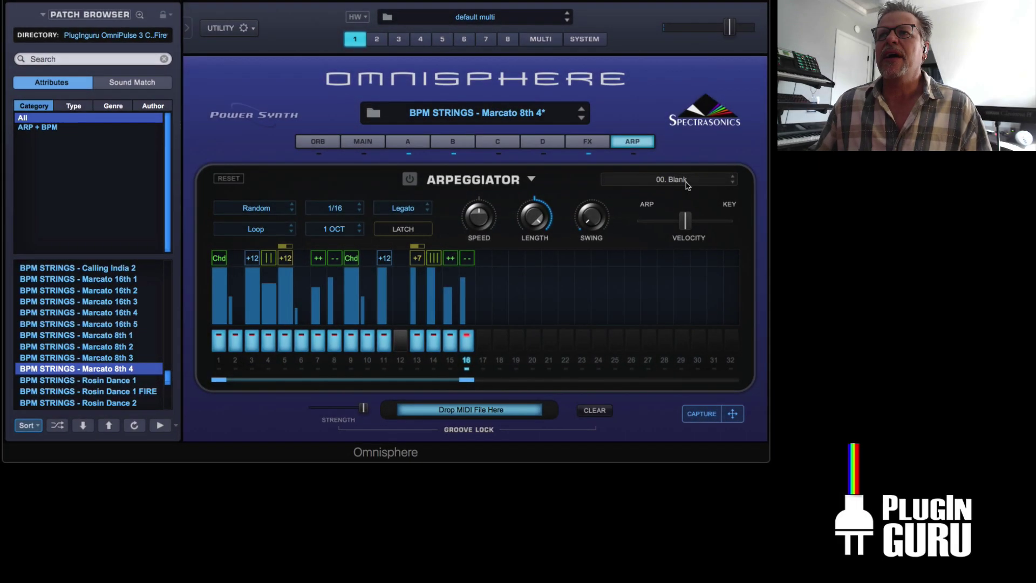
left_click(686, 184)
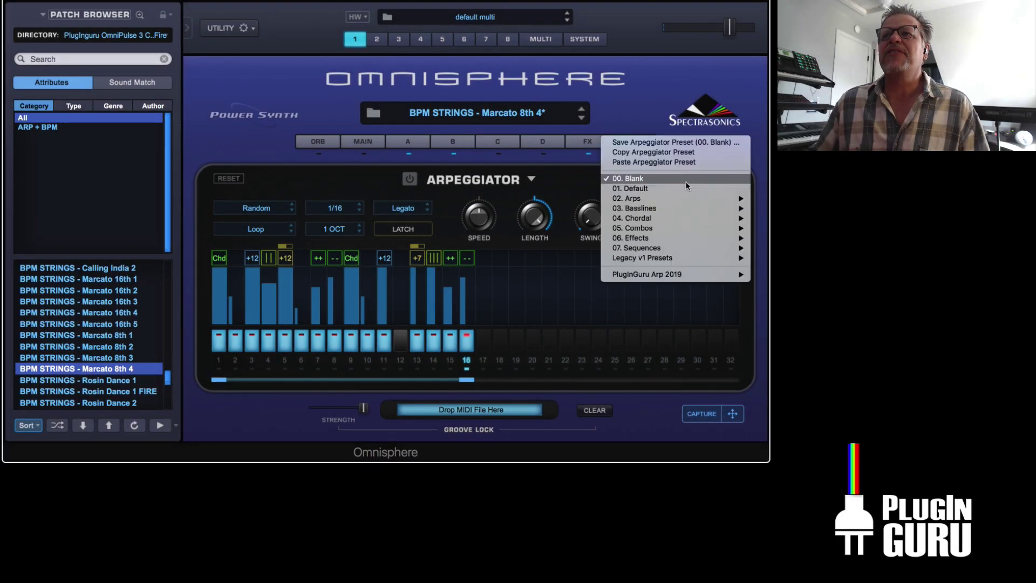
left_click(680, 143)
type("Crazy")
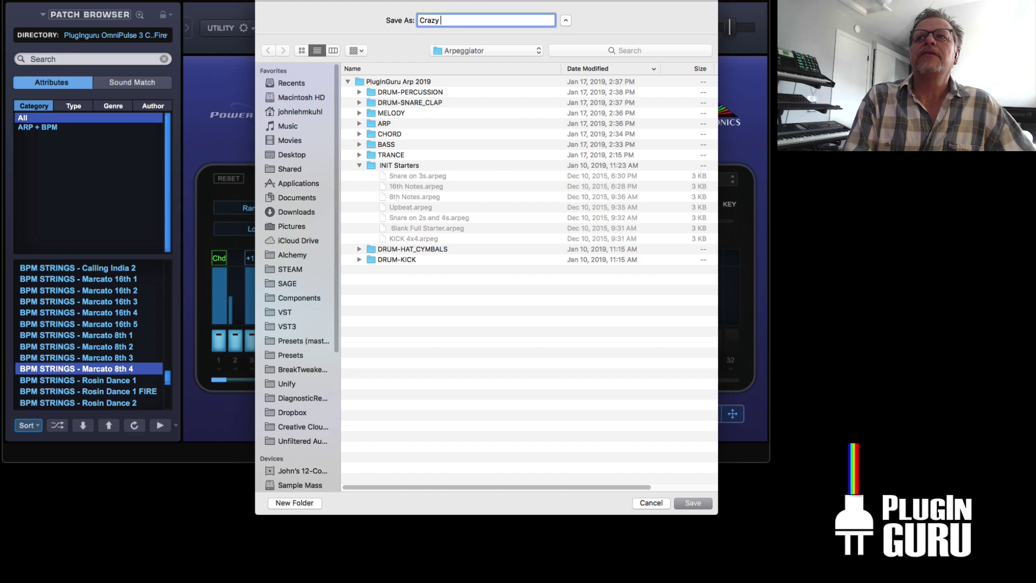
type(" Trap Stringz")
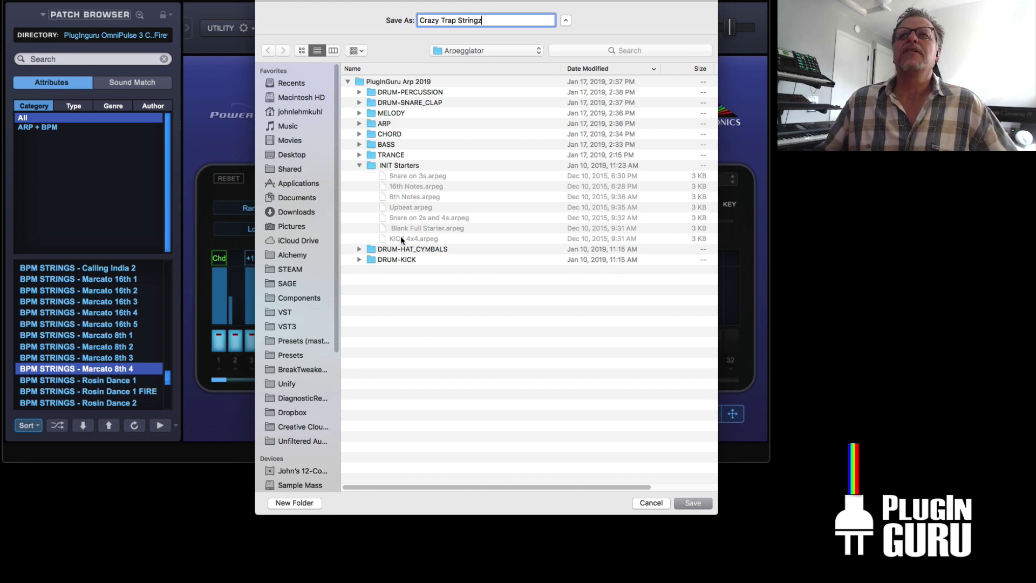
left_click(348, 81)
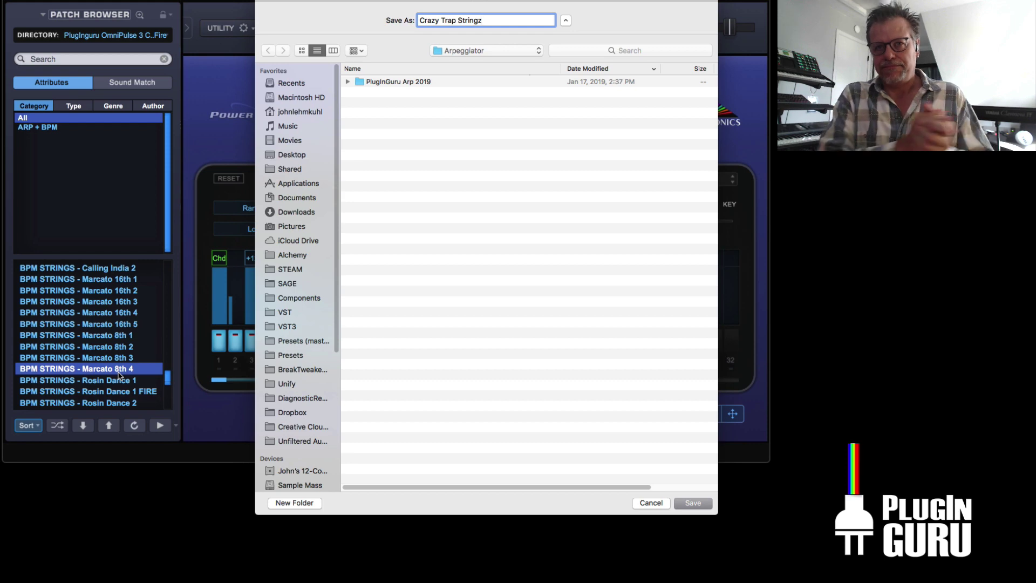
key("Return")
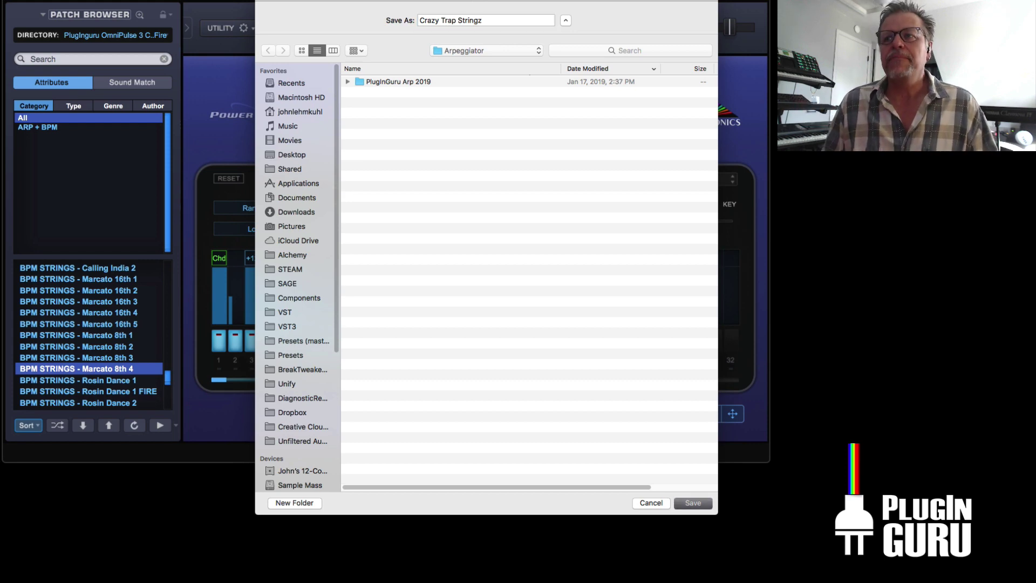